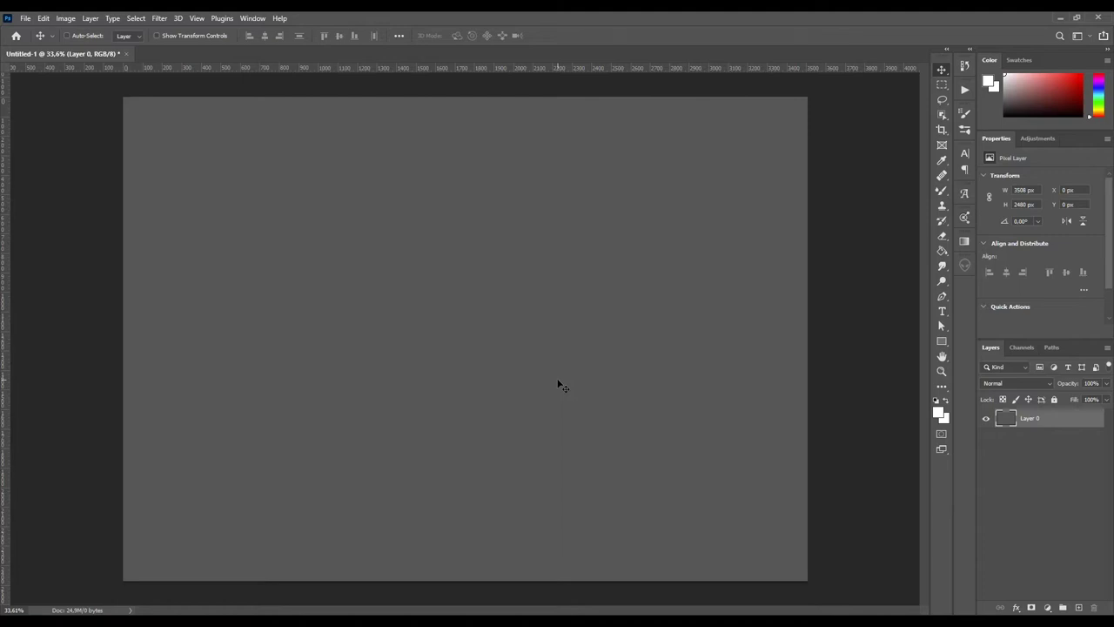
Add a bold white 'love' text layer and move it toward the top centre of the canvas.
key("t")
left_click(404, 214)
type("love")
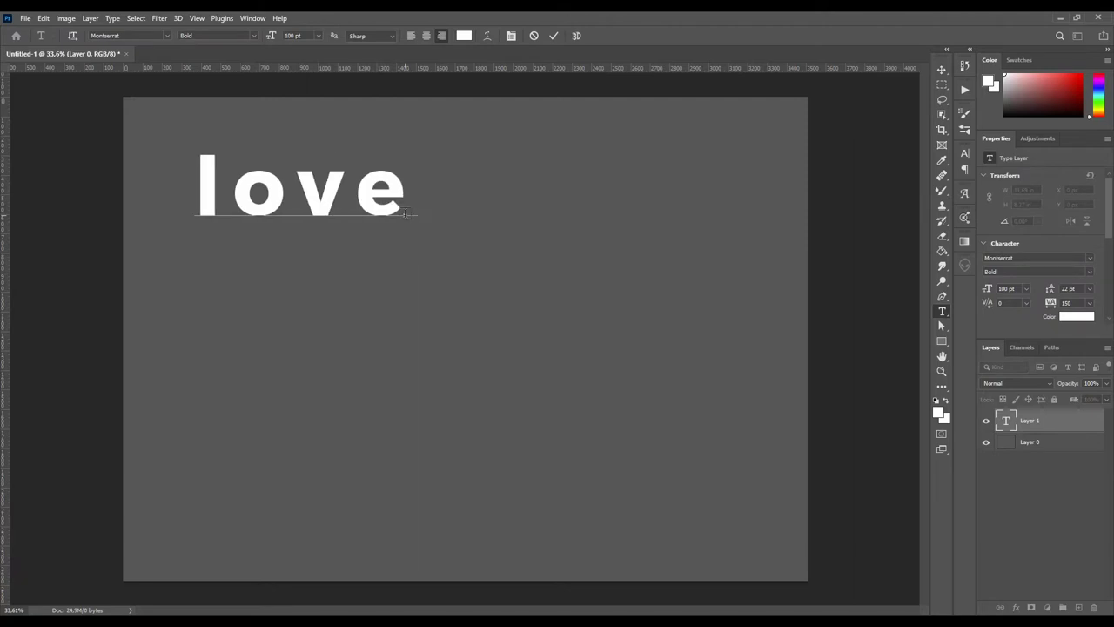
left_click(942, 68)
mouse_move(412, 209)
left_mouse_down()
mouse_move(589, 203)
mouse_move(577, 207)
left_mouse_up()
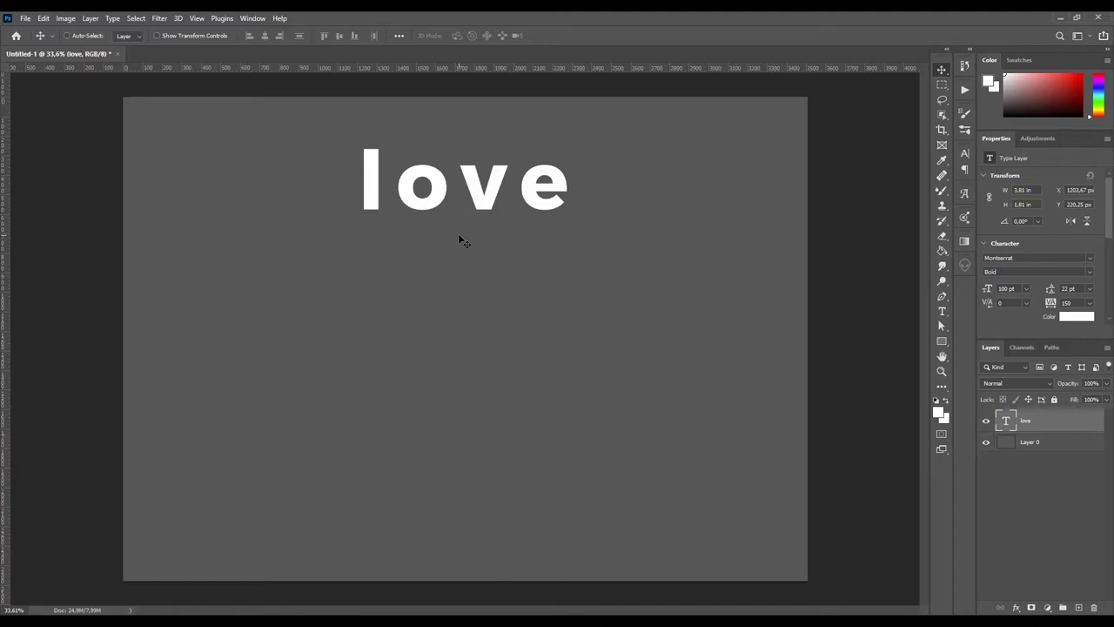
left_click(160, 18)
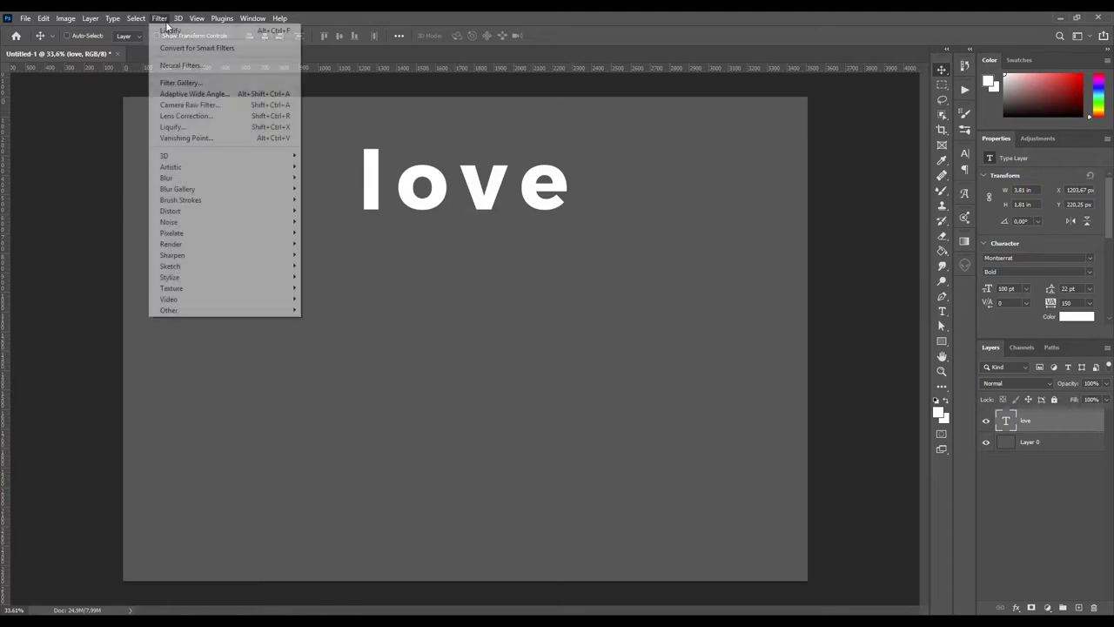
In Liquify on the smart-object text, pull the 'l' into a long drip reaching the canvas bottom.
left_click(184, 127)
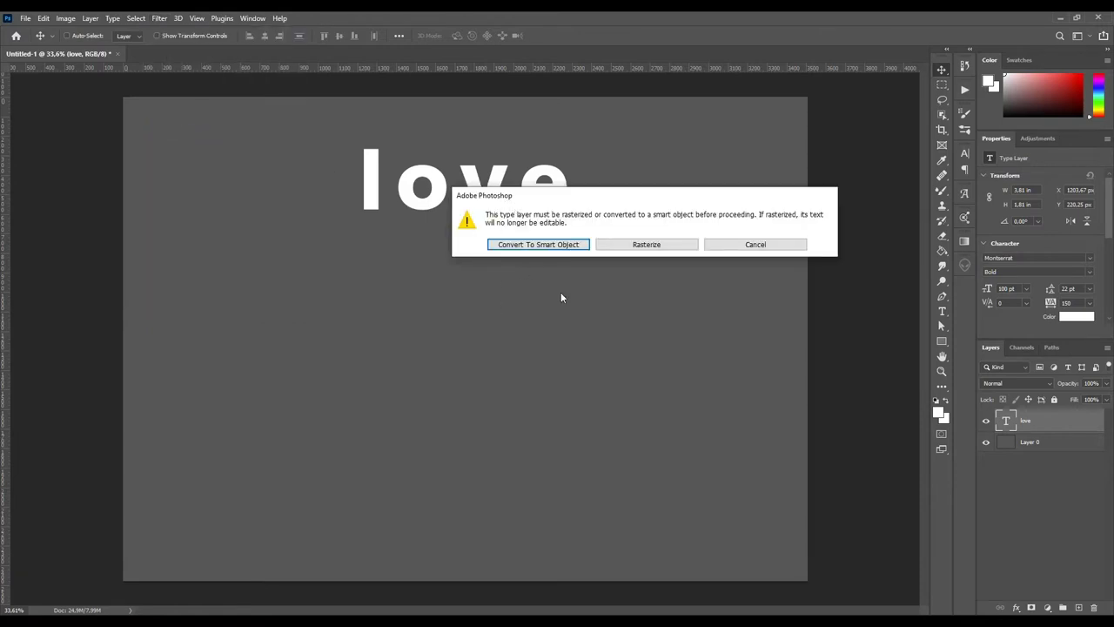
left_click(527, 247)
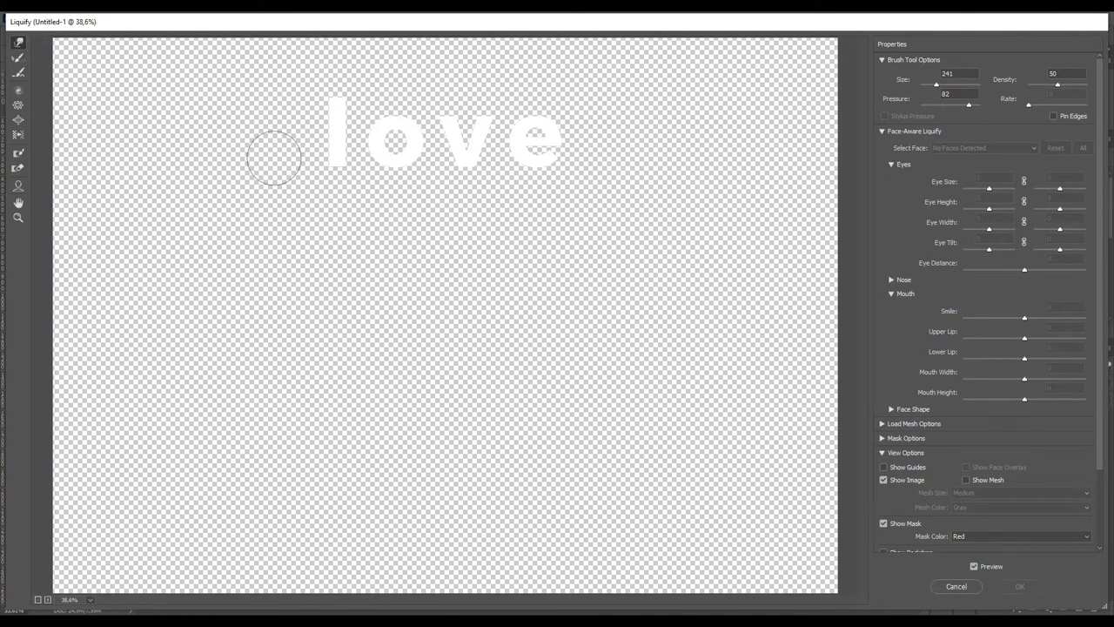
left_click_drag(335, 143, 328, 281)
left_click_drag(332, 156, 323, 340)
left_click_drag(325, 188, 329, 290)
left_click_drag(317, 160, 322, 329)
left_click_drag(335, 202, 328, 365)
left_click_drag(338, 273, 340, 398)
left_click_drag(333, 326, 344, 418)
left_click_drag(310, 323, 337, 463)
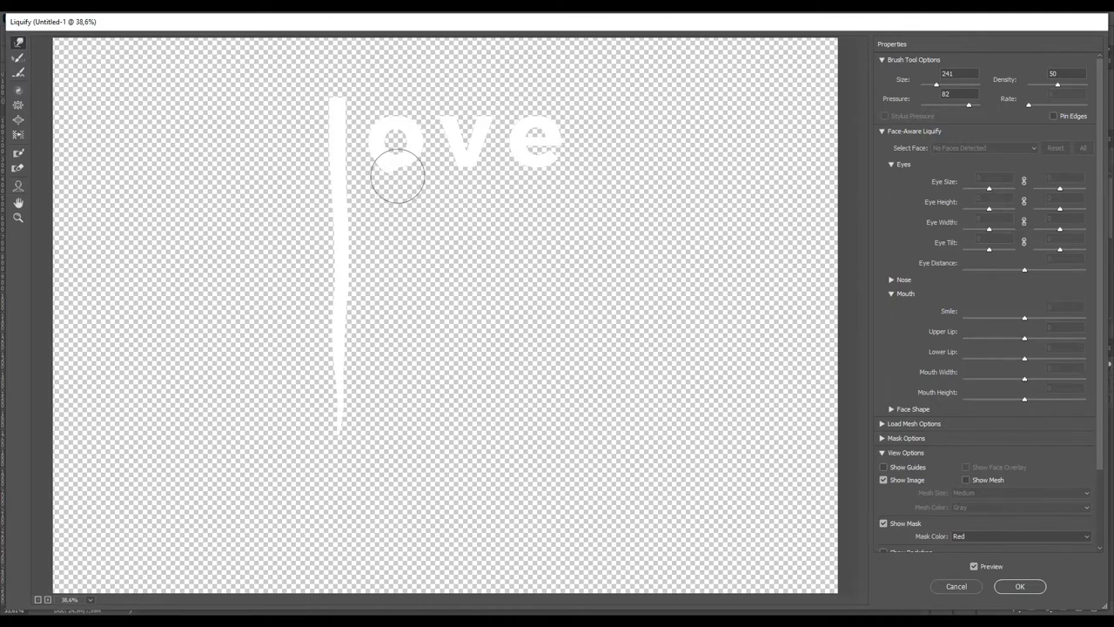
Drag the 'o', 'v' and 'e' bottoms into long drips and apply the Liquify filter.
left_click_drag(402, 158, 405, 199)
mouse_move(411, 155)
left_mouse_down()
mouse_move(410, 194)
mouse_move(373, 169)
mouse_move(374, 200)
mouse_move(395, 156)
mouse_move(375, 232)
mouse_move(405, 235)
mouse_move(407, 192)
mouse_move(378, 225)
mouse_move(386, 207)
mouse_move(410, 211)
mouse_move(393, 372)
left_mouse_up()
left_click_drag(401, 257, 418, 378)
left_click_drag(389, 295, 388, 408)
left_click_drag(403, 339, 406, 467)
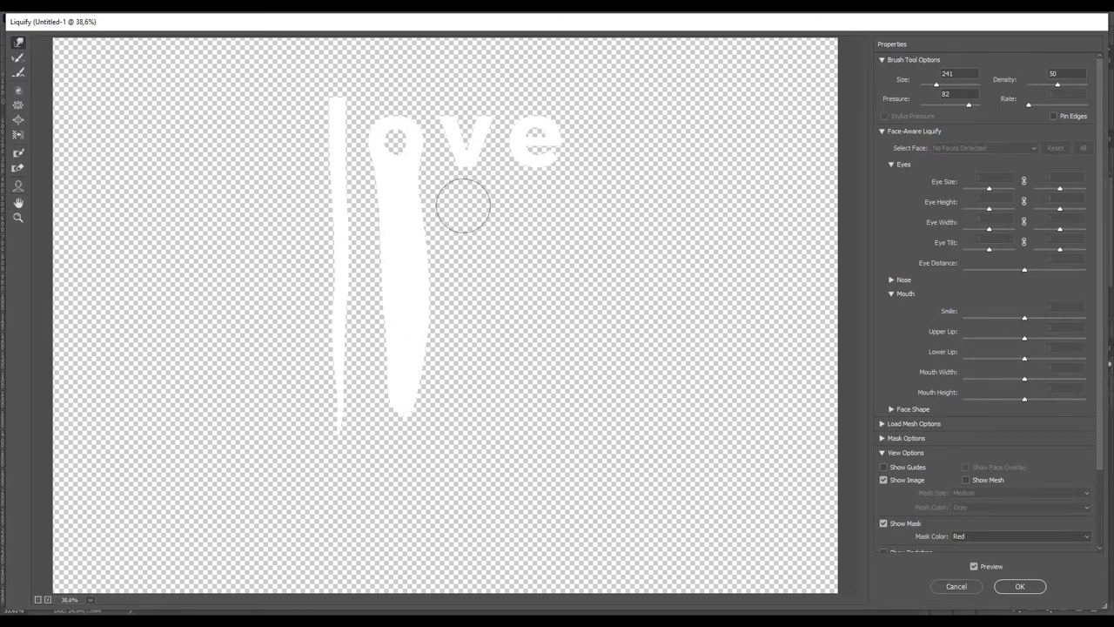
mouse_move(465, 164)
left_mouse_down()
mouse_move(455, 183)
mouse_move(476, 383)
left_mouse_up()
left_click_drag(472, 261, 478, 387)
left_click_drag(514, 182, 538, 383)
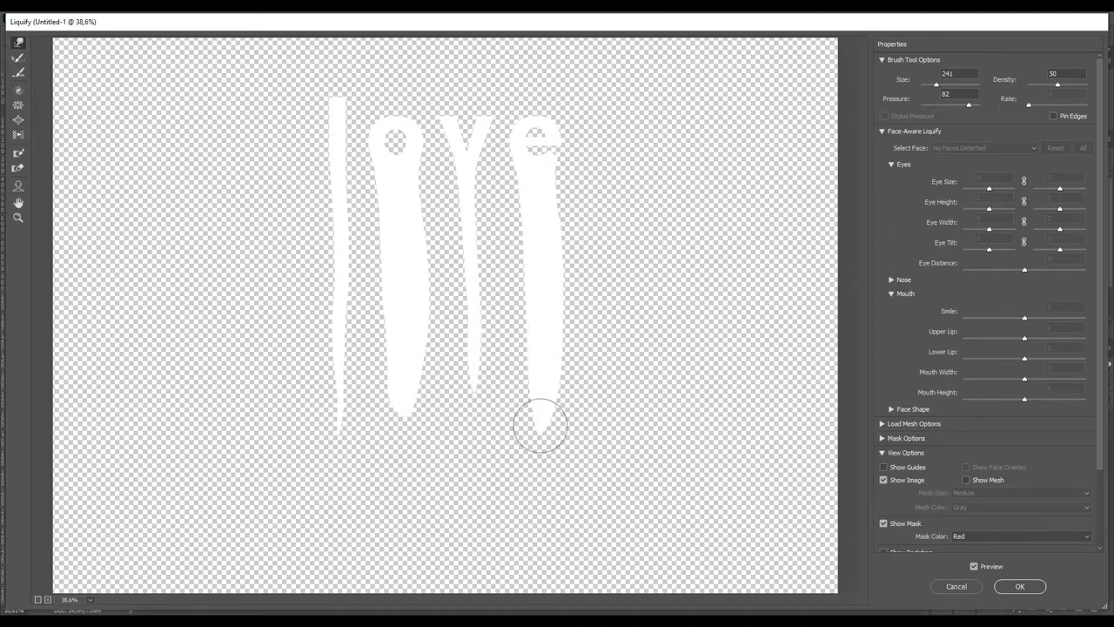
left_click(1030, 591)
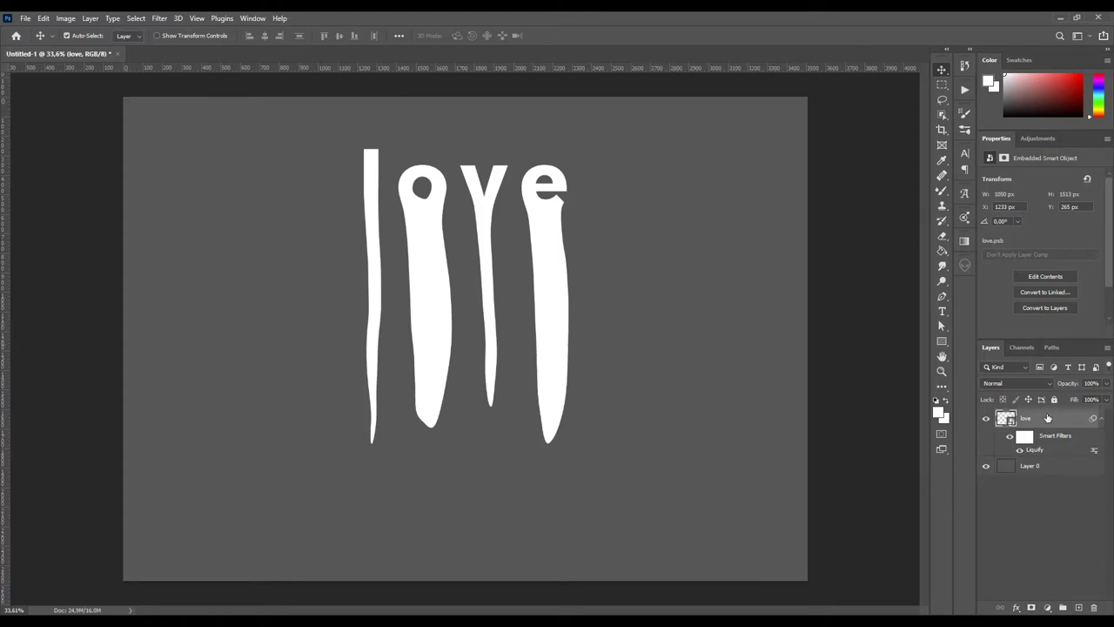
Duplicate the liquified love layer and rasterize the copy.
key("ctrl+j")
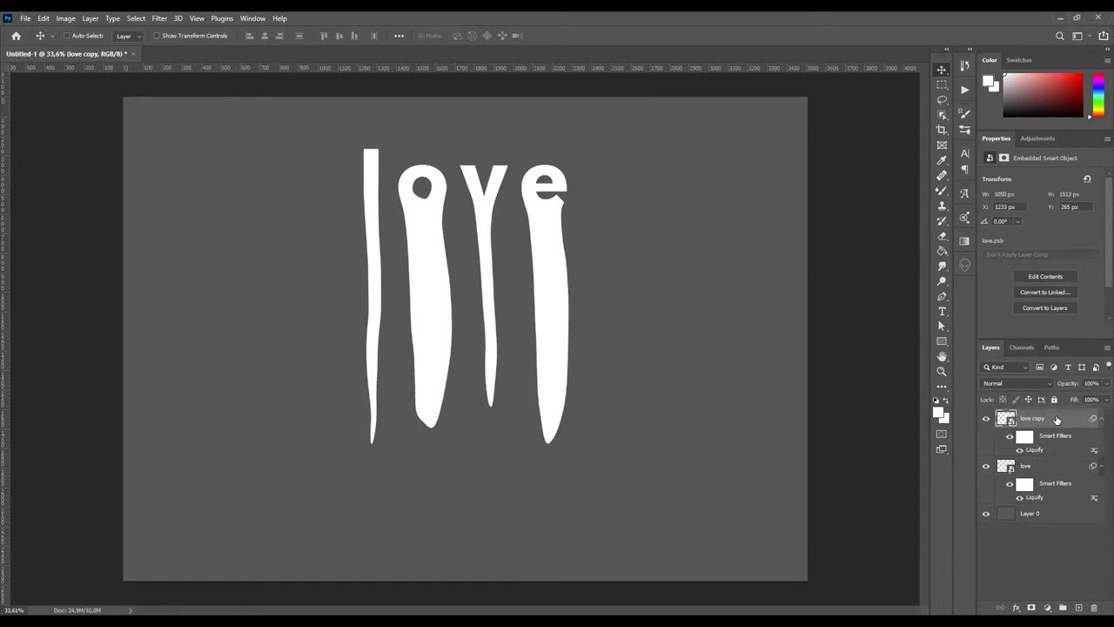
right_click(1057, 420)
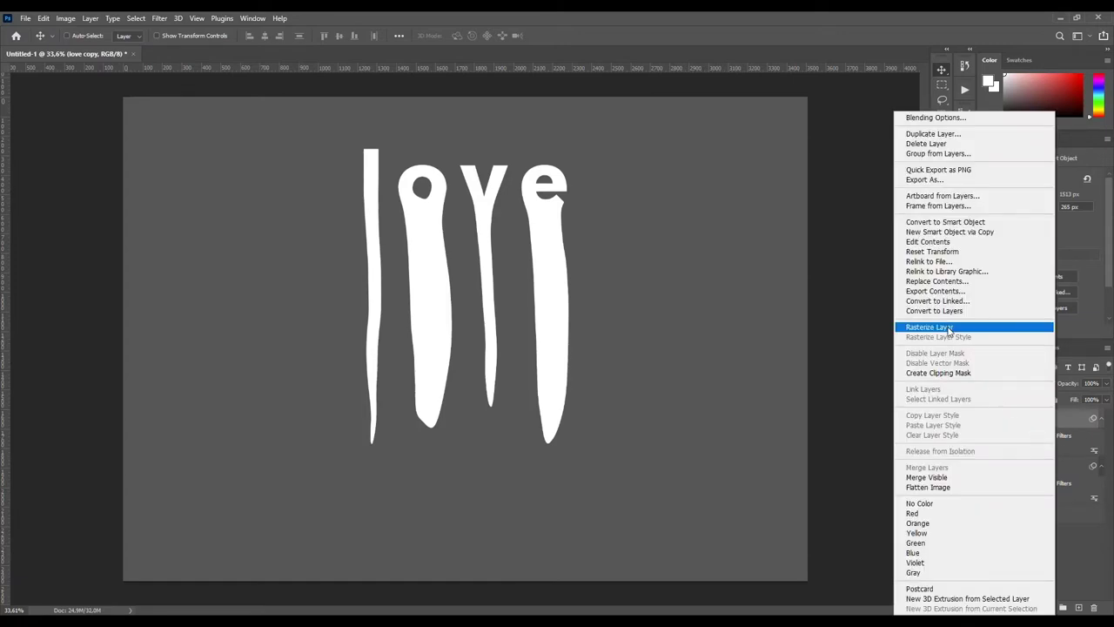
left_click(951, 327)
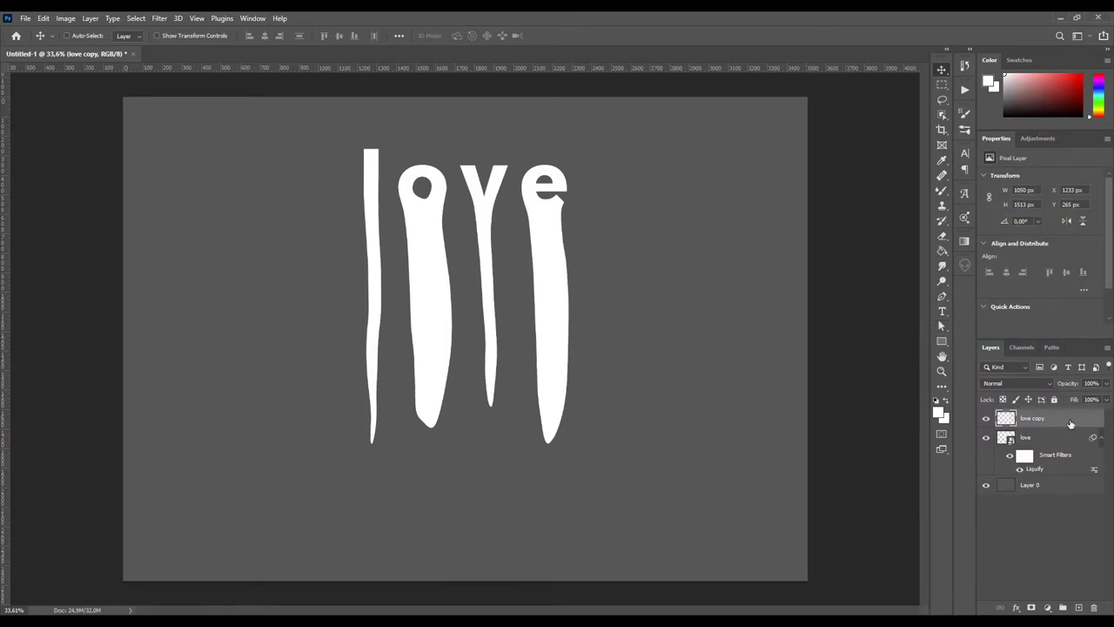
Give love copy a light blue Color Overlay and place it beneath the original love layer.
double_click(1070, 424)
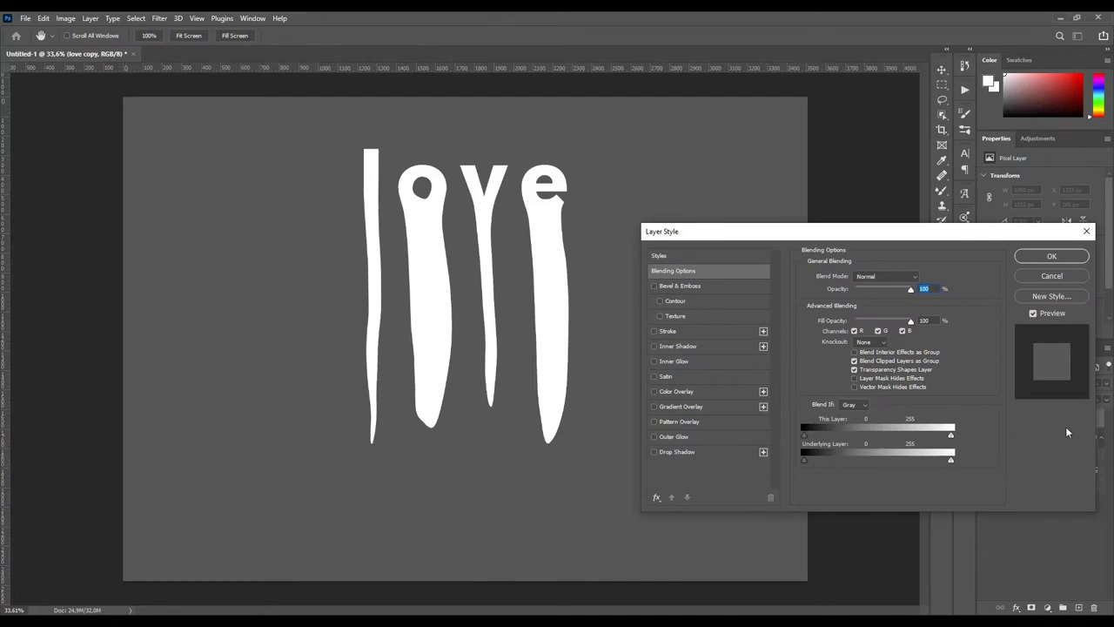
left_click(676, 391)
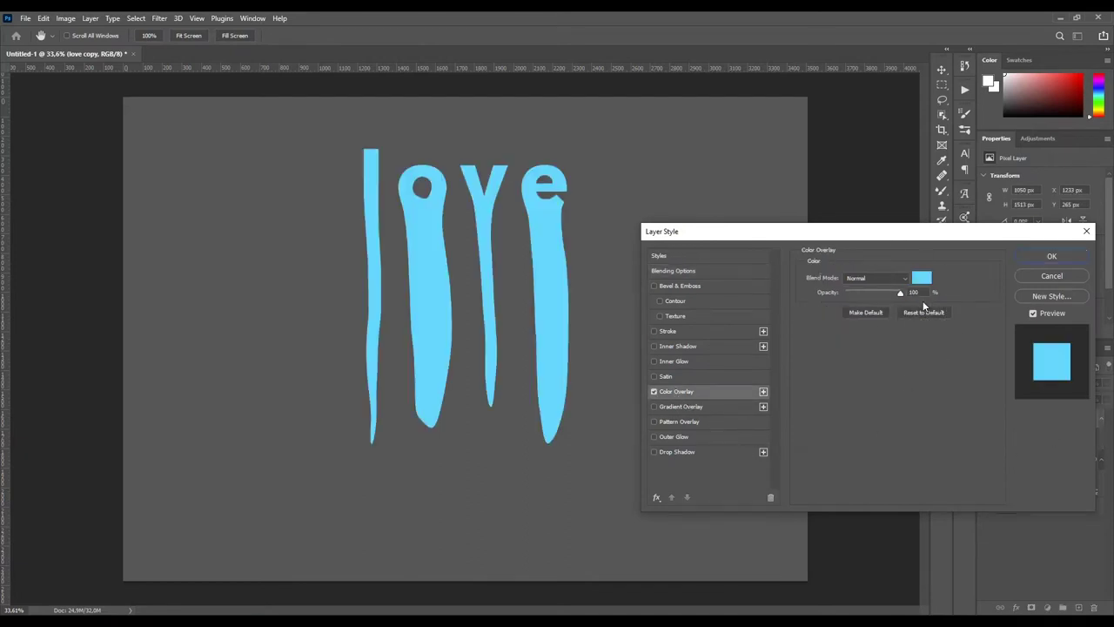
left_click(1063, 256)
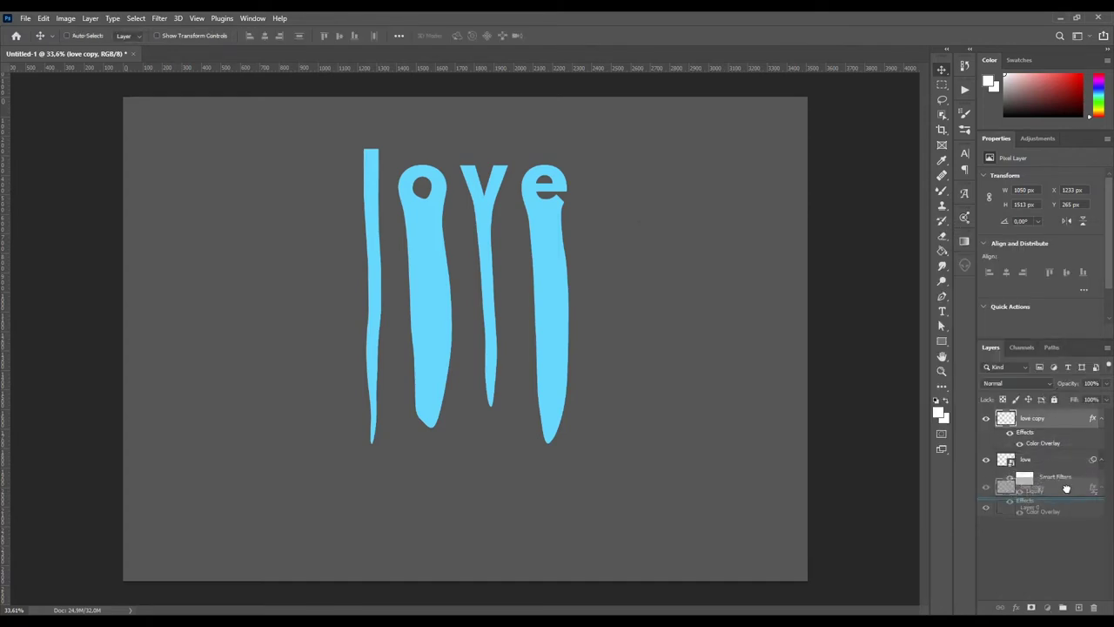
left_click_drag(1056, 421, 1019, 534)
left_click(1036, 419)
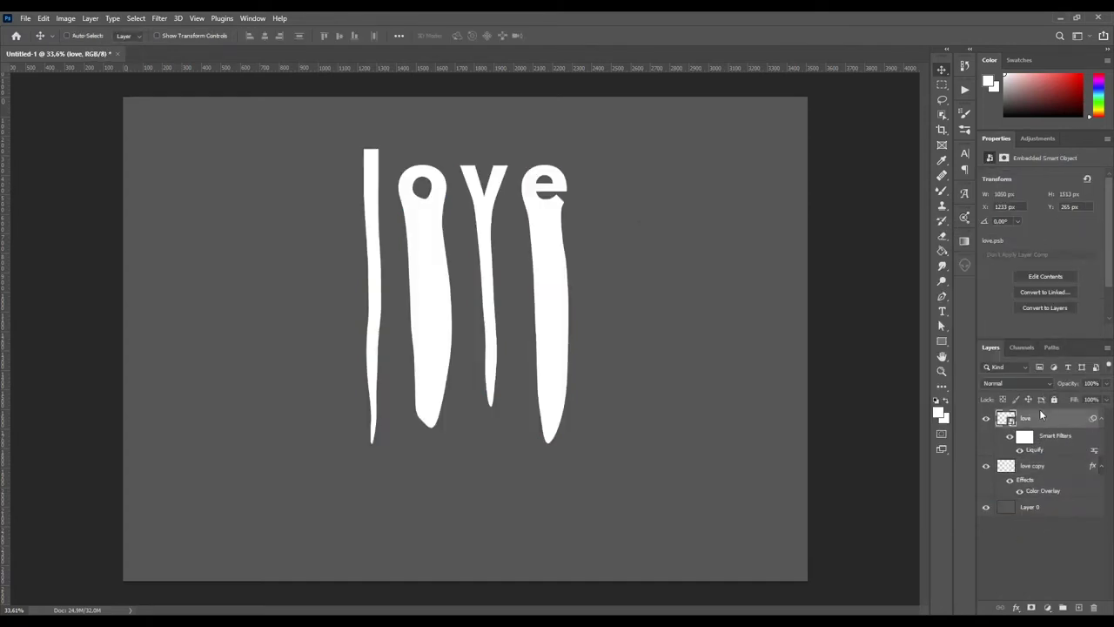
left_click(1046, 470)
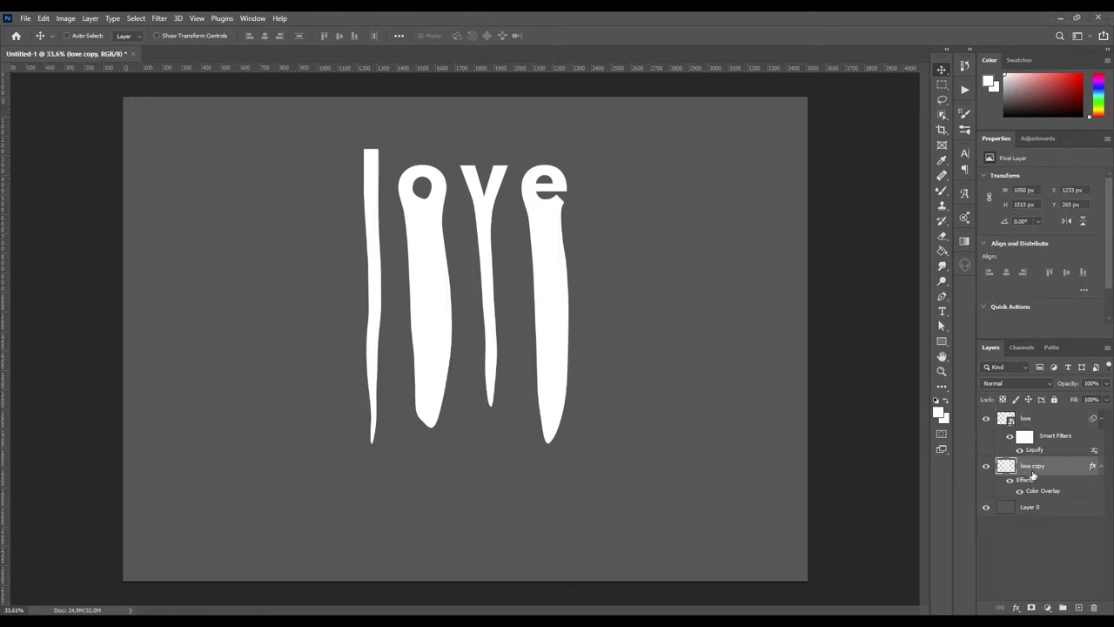
Distort the blue copy so its bottom leans slightly right, then duplicate it as love copy 2.
key("ctrl+t")
right_click(496, 334)
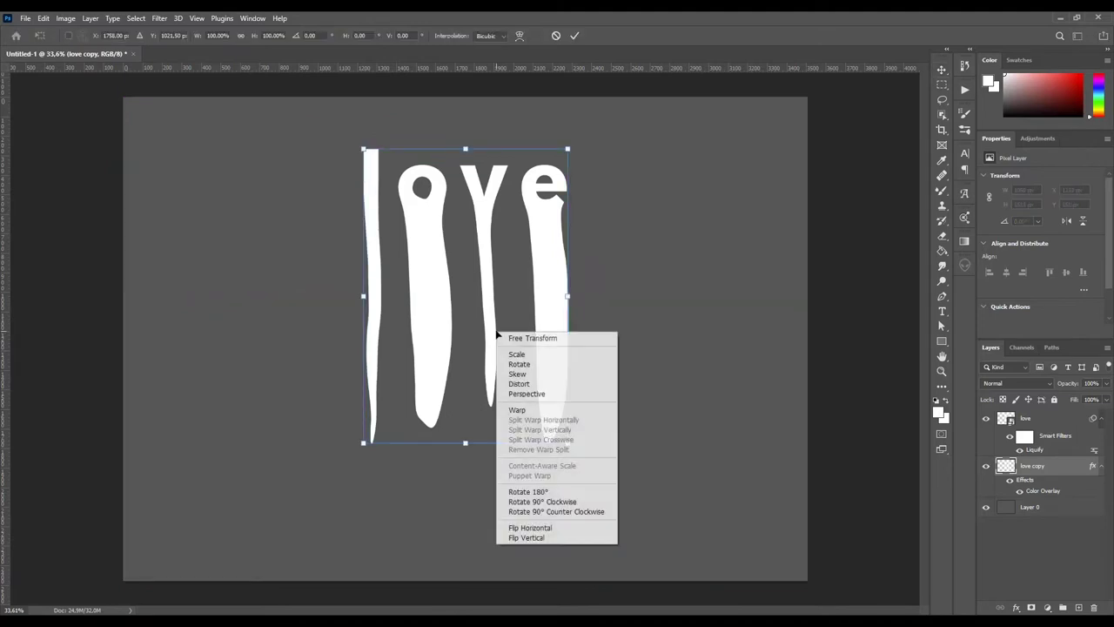
left_click(531, 385)
left_click_drag(467, 447, 474, 447)
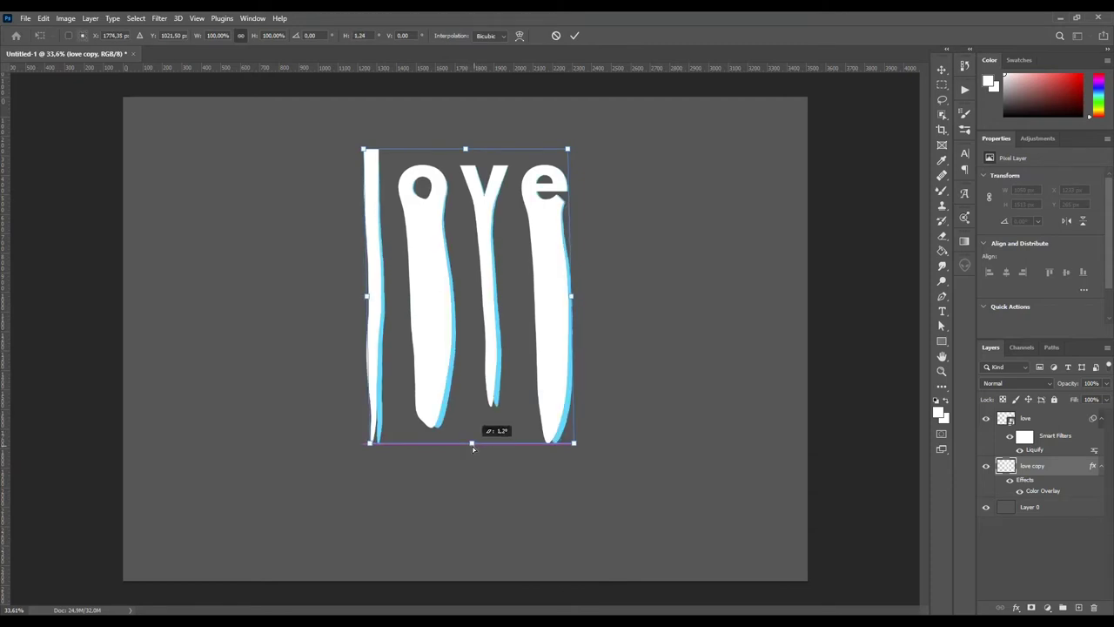
left_click_drag(474, 447, 471, 447)
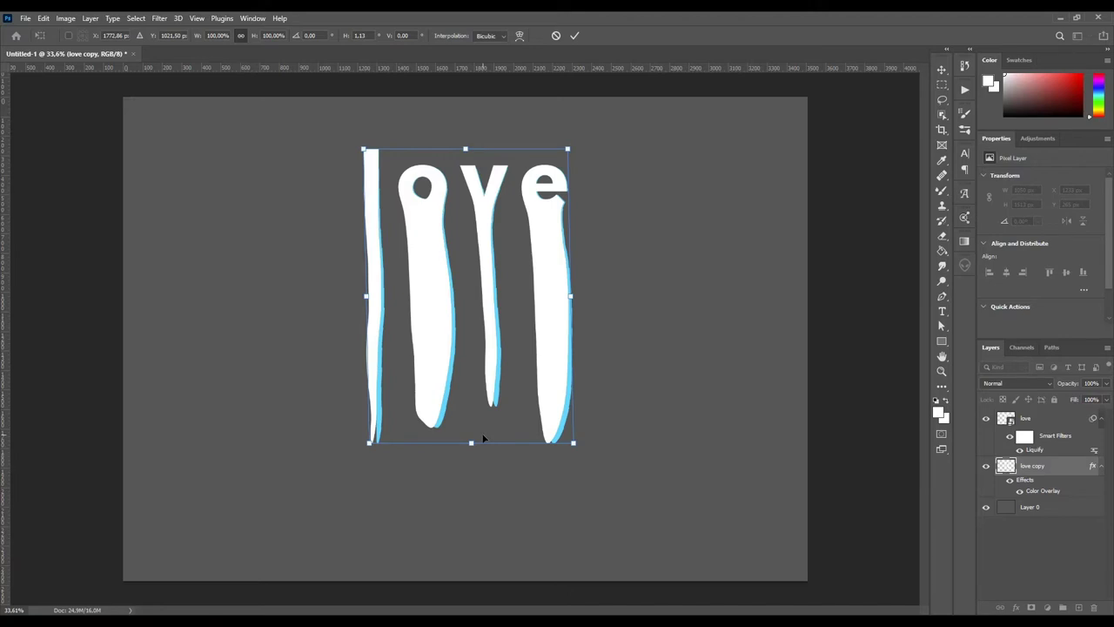
key("Return")
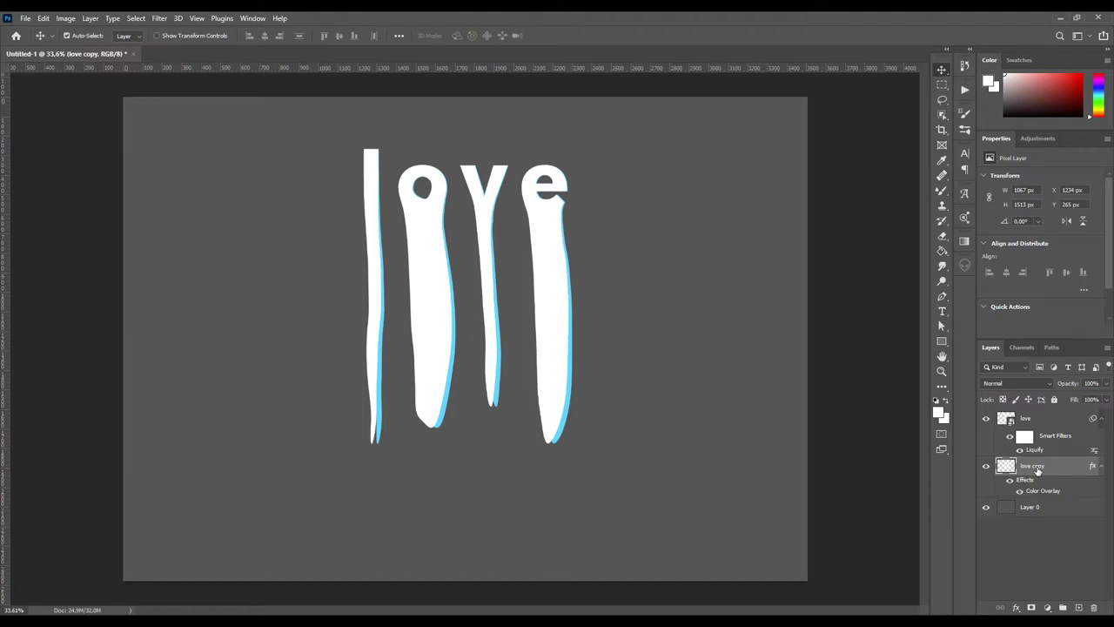
key("ctrl+j")
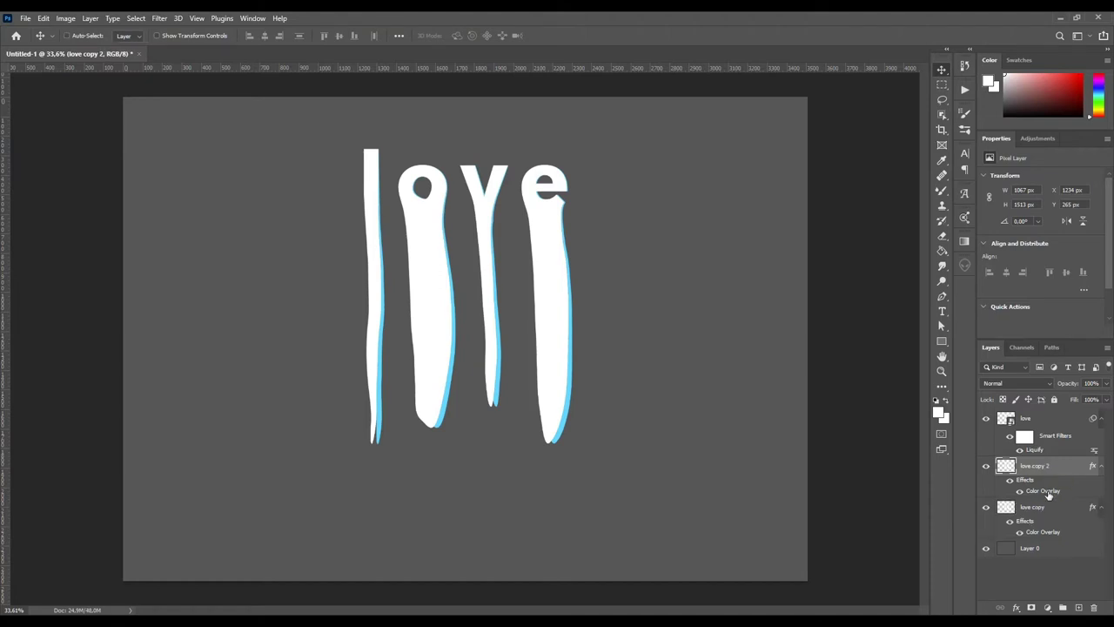
Change love copy 2's Color Overlay to pink magenta.
double_click(1045, 491)
left_click(921, 279)
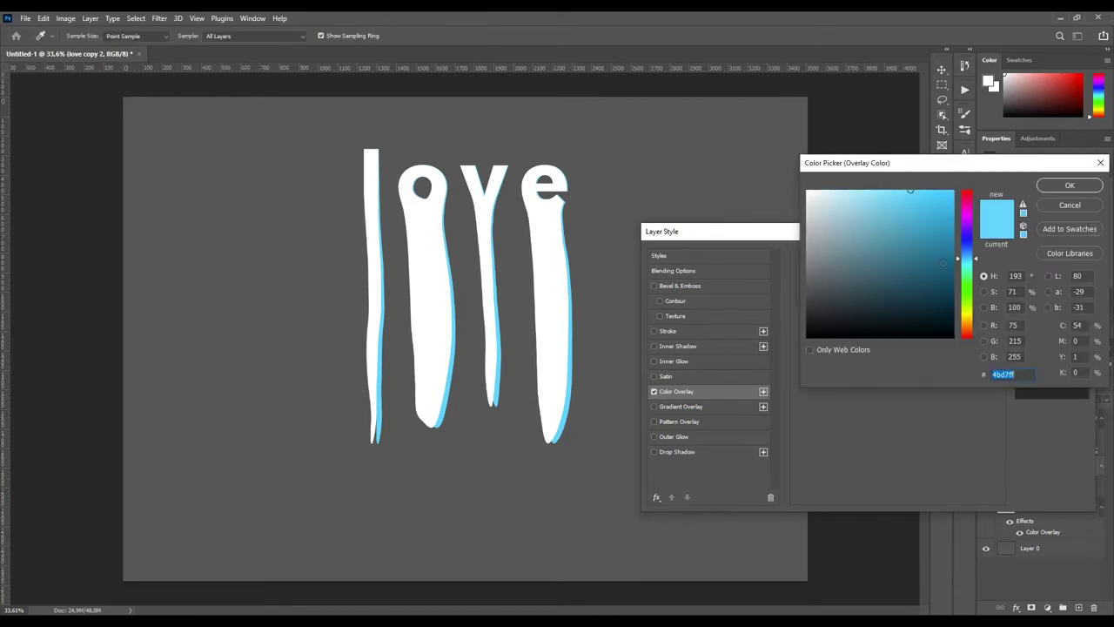
left_click(968, 217)
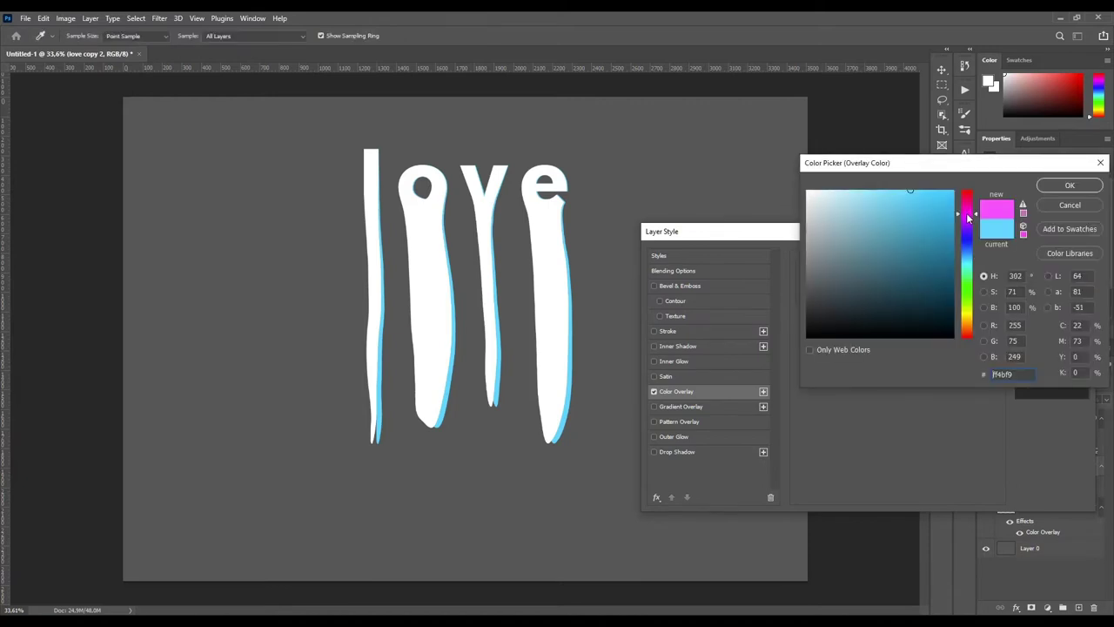
left_click(1085, 185)
left_click(1077, 259)
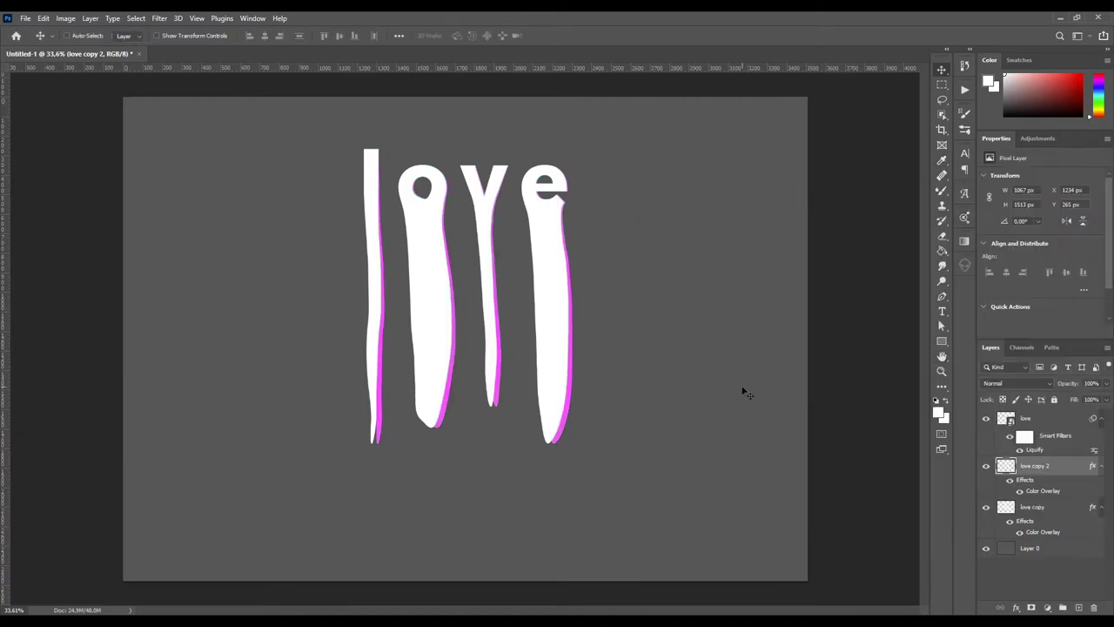
key("ctrl")
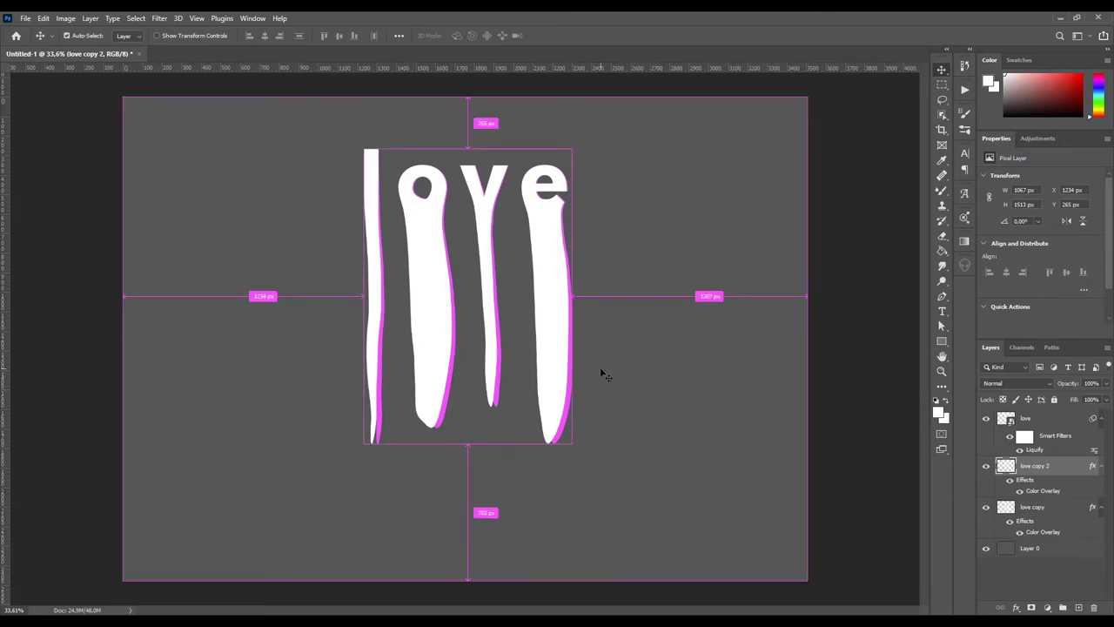
Distort love copy 2 so its bottom edge skews to the left.
key("ctrl+t")
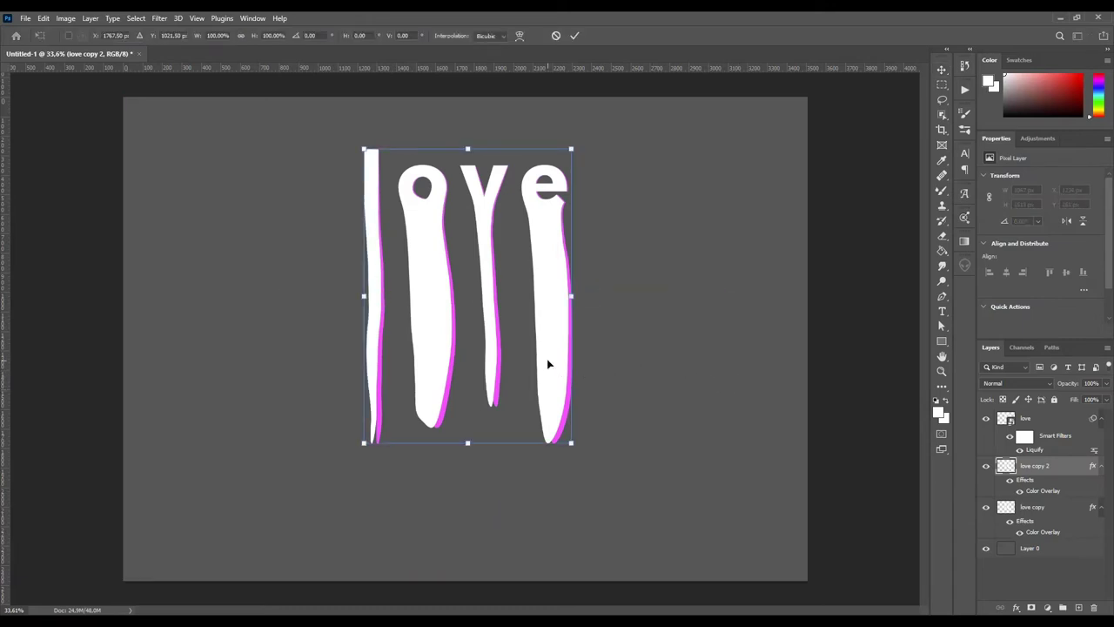
right_click(548, 364)
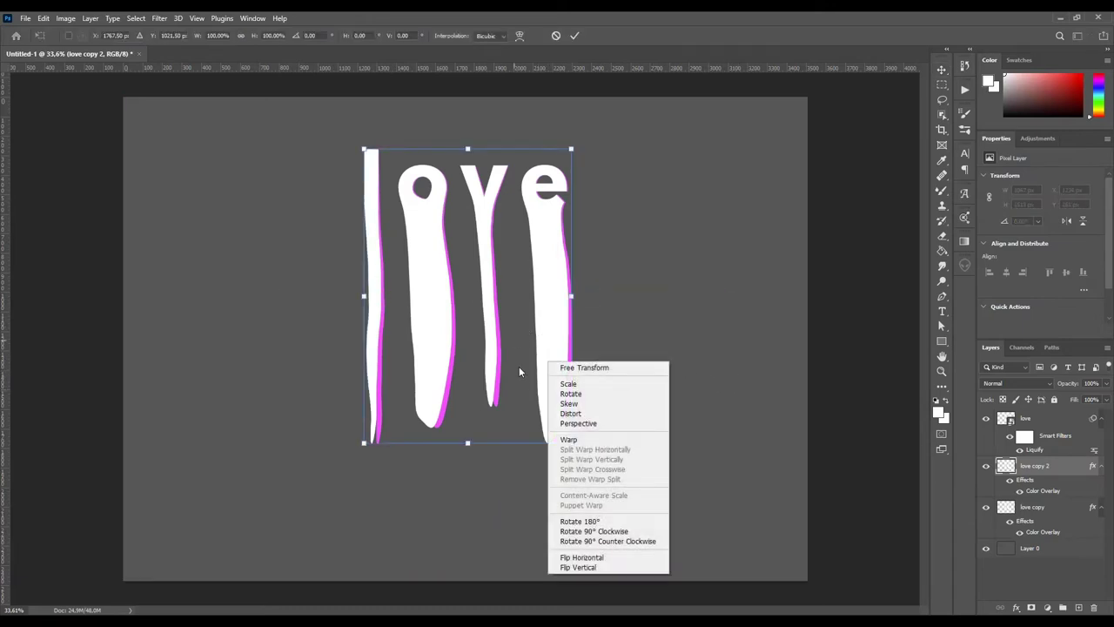
left_click(570, 415)
left_click_drag(470, 447, 458, 447)
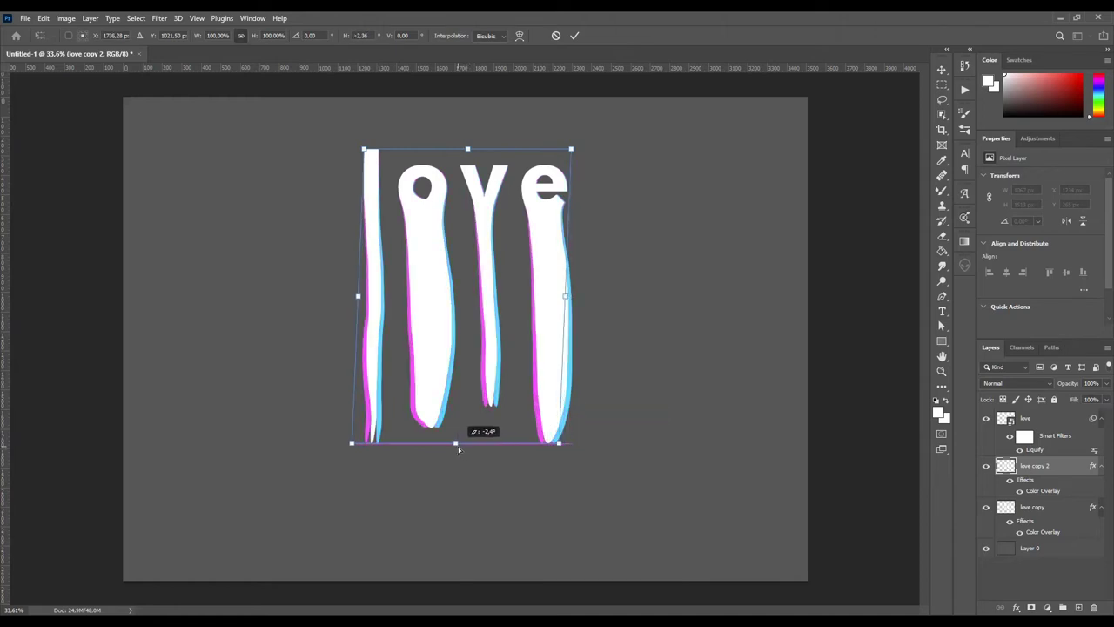
key("Return")
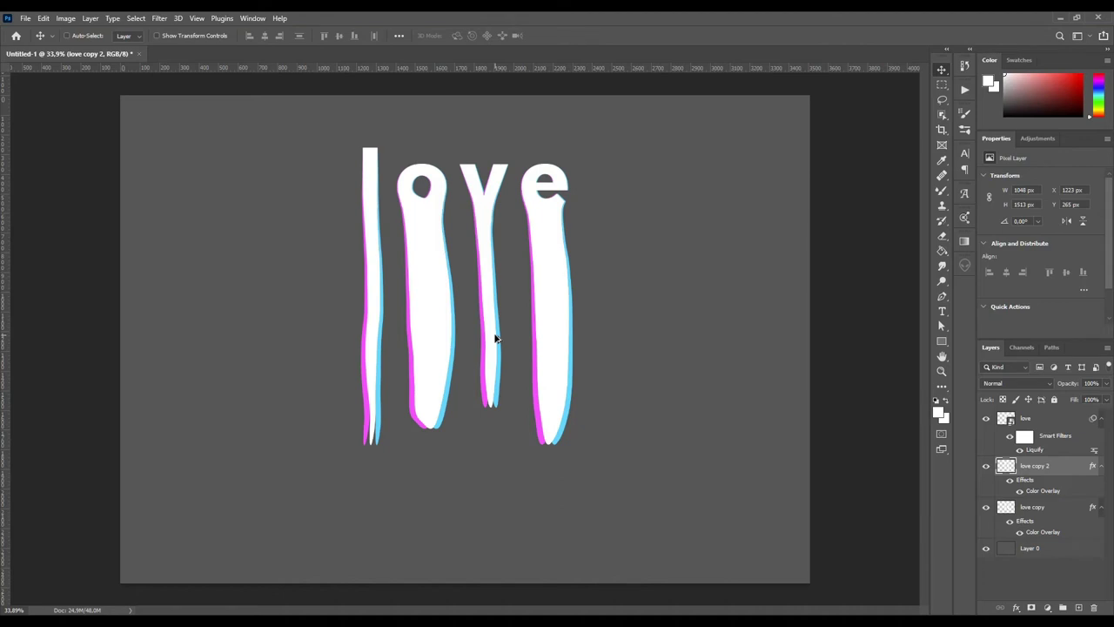
left_click(1037, 509)
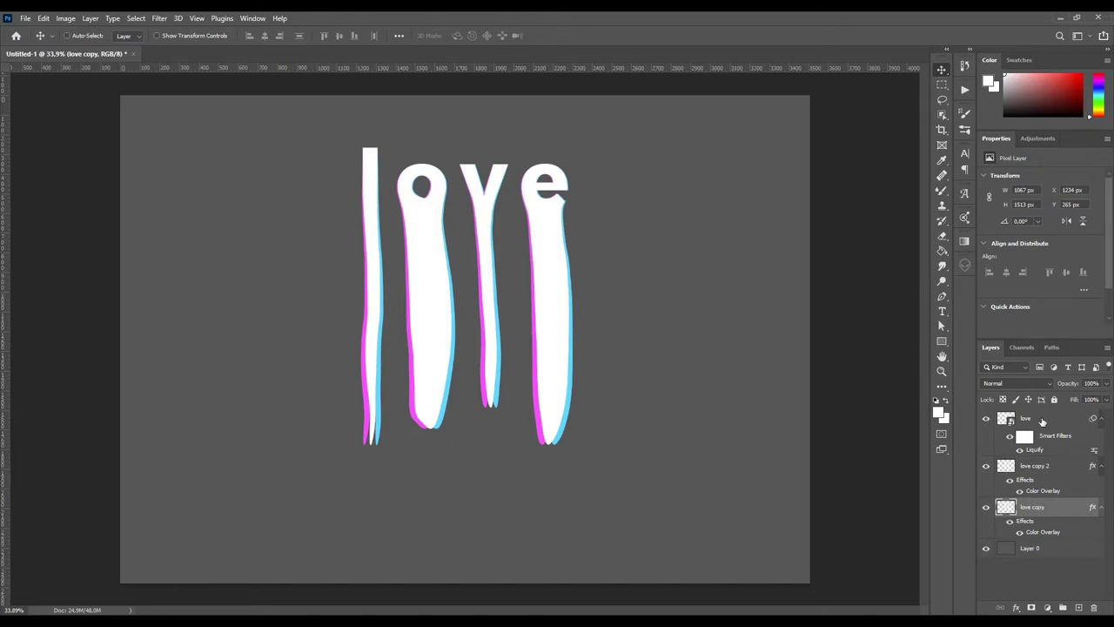
Merge the three love layers into a single layer.
left_click(1042, 422, "shift")
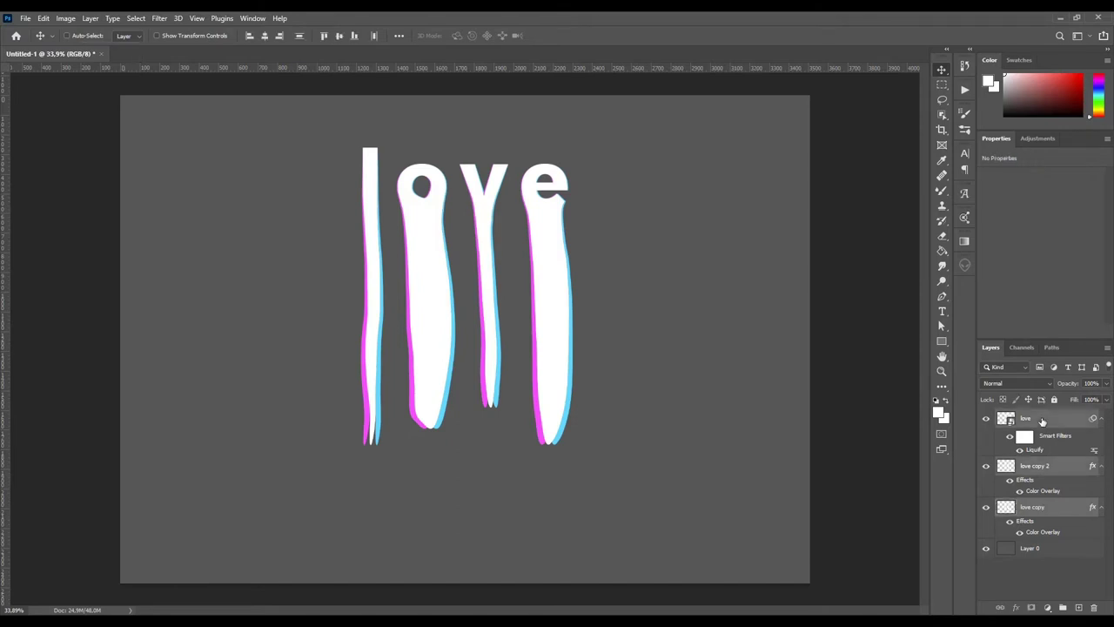
right_click(1042, 421)
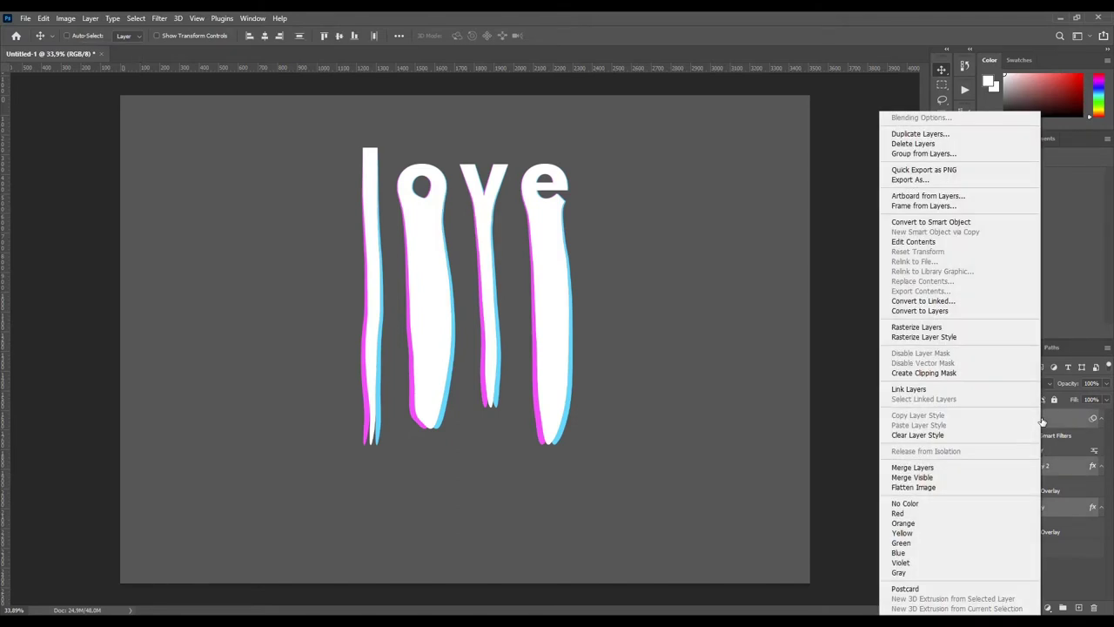
left_click(970, 471)
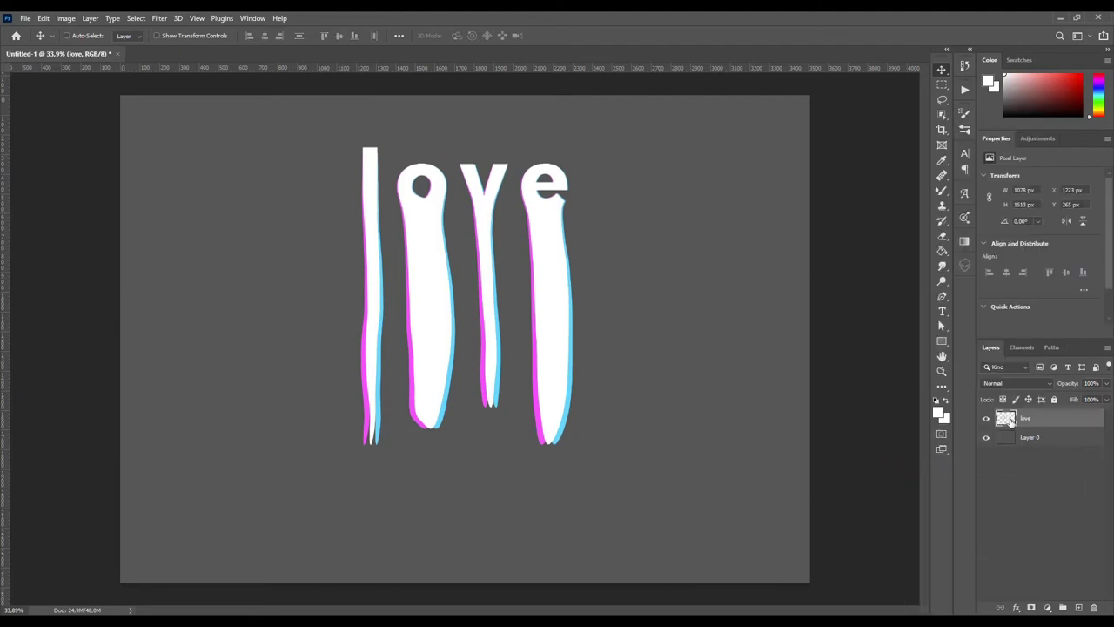
key("ctrl")
Duplicate the merged layer and exclude the G channel in its Blending Options.
key("ctrl+j")
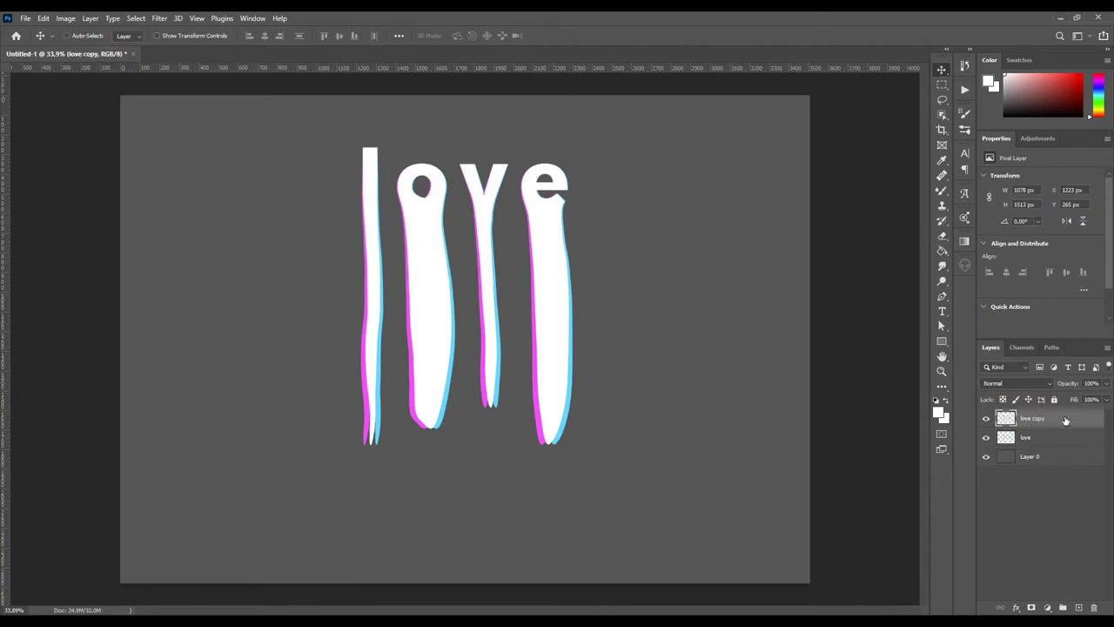
double_click(1065, 419)
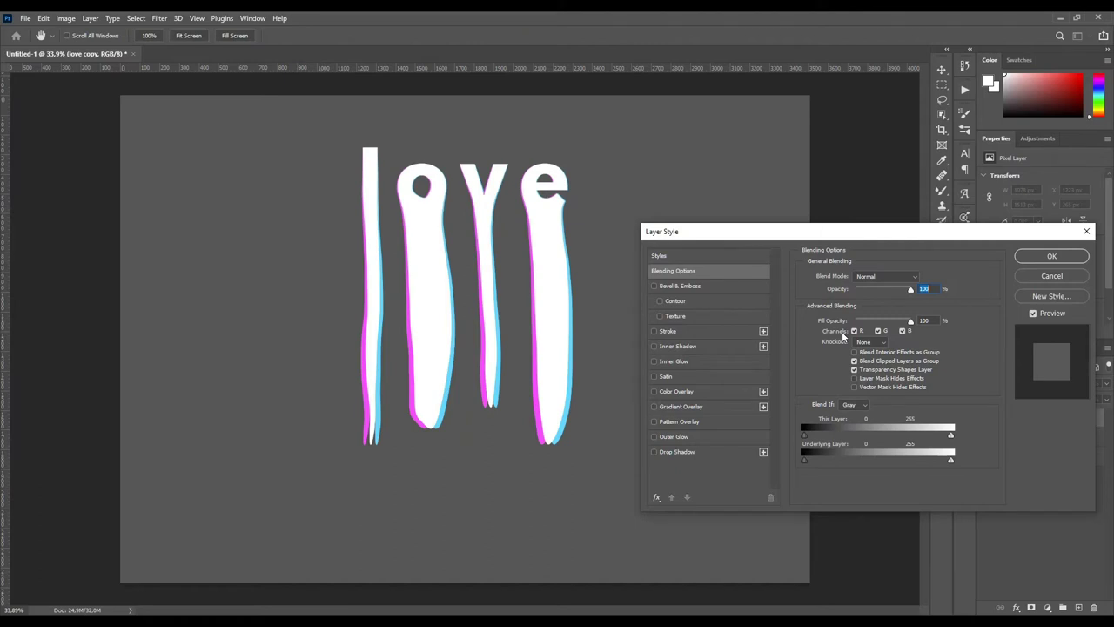
left_click(878, 331)
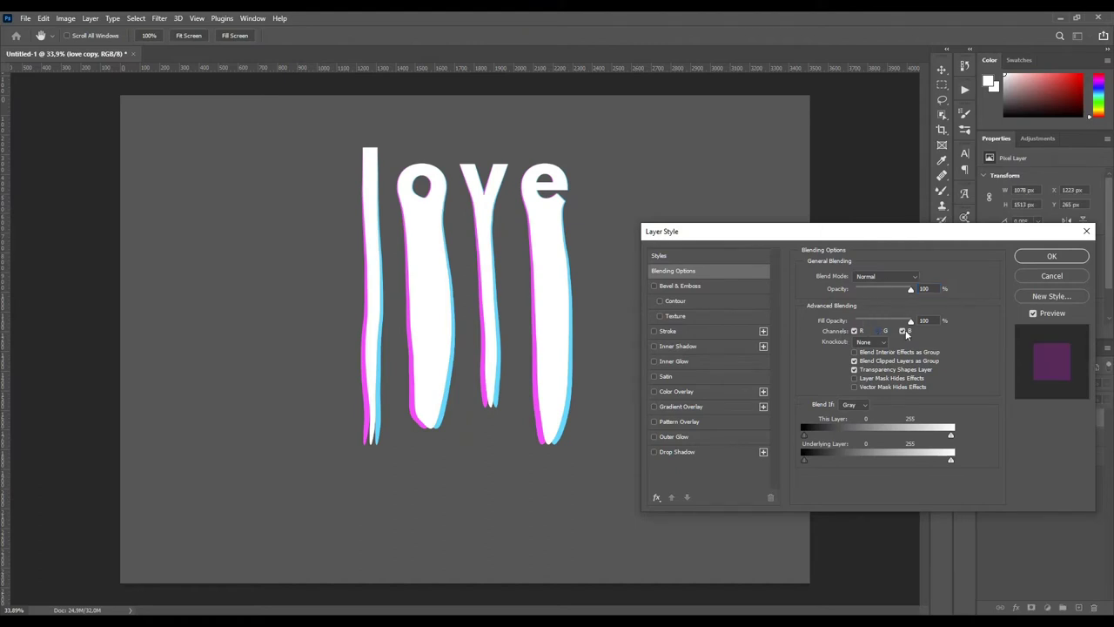
left_click(1052, 257)
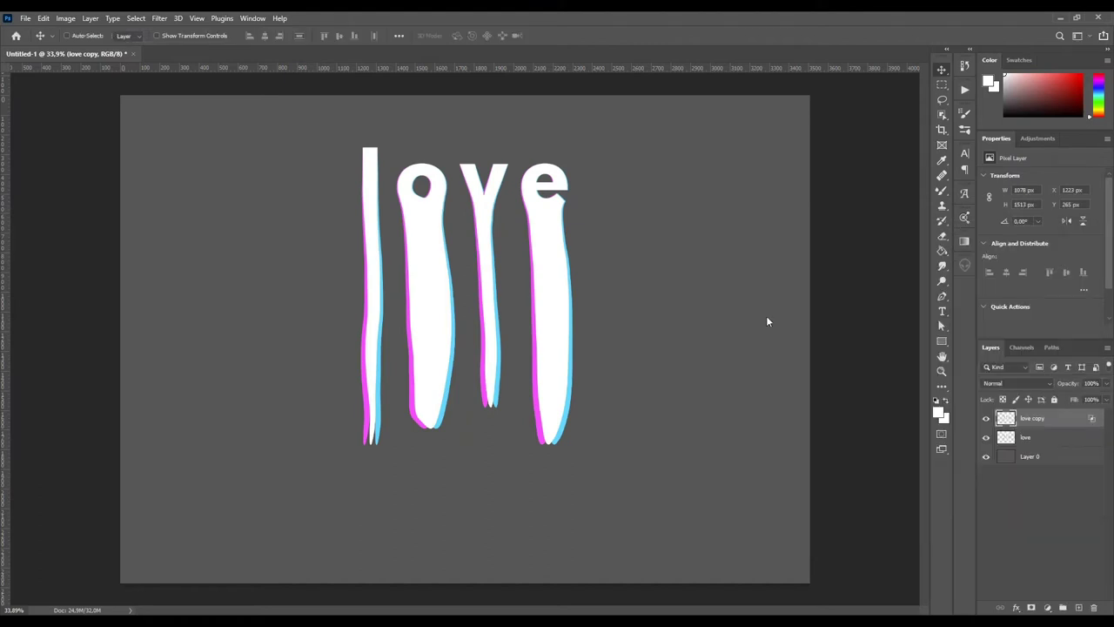
key("ctrl+t")
right_click(499, 344)
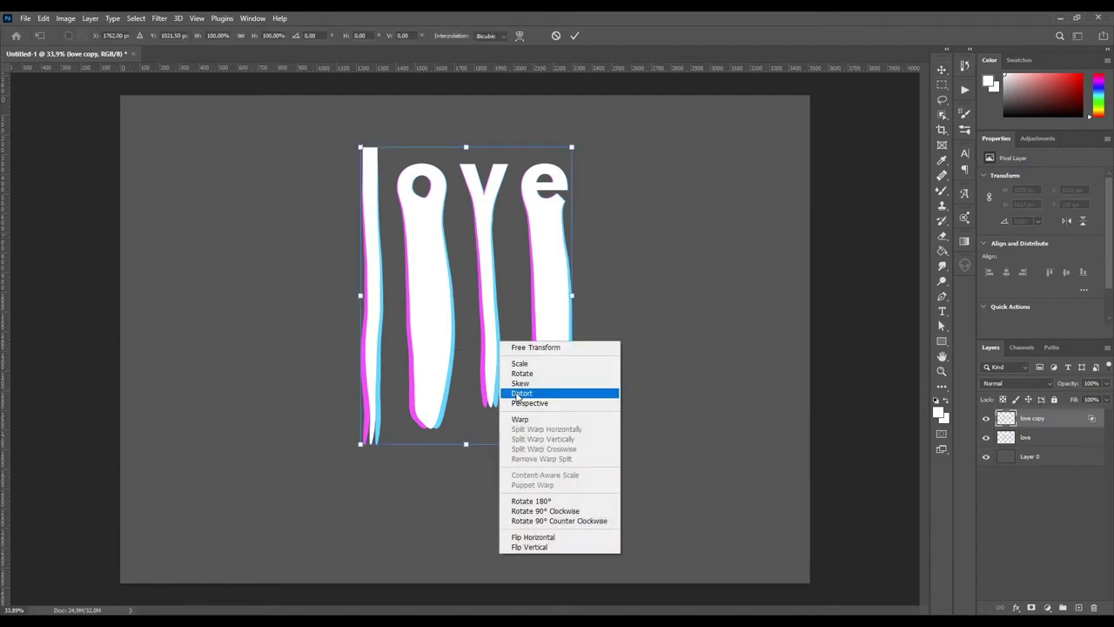
Distort love copy so its bottom edge skews to the right.
left_click(522, 392)
left_click_drag(466, 446, 475, 450)
key("Return")
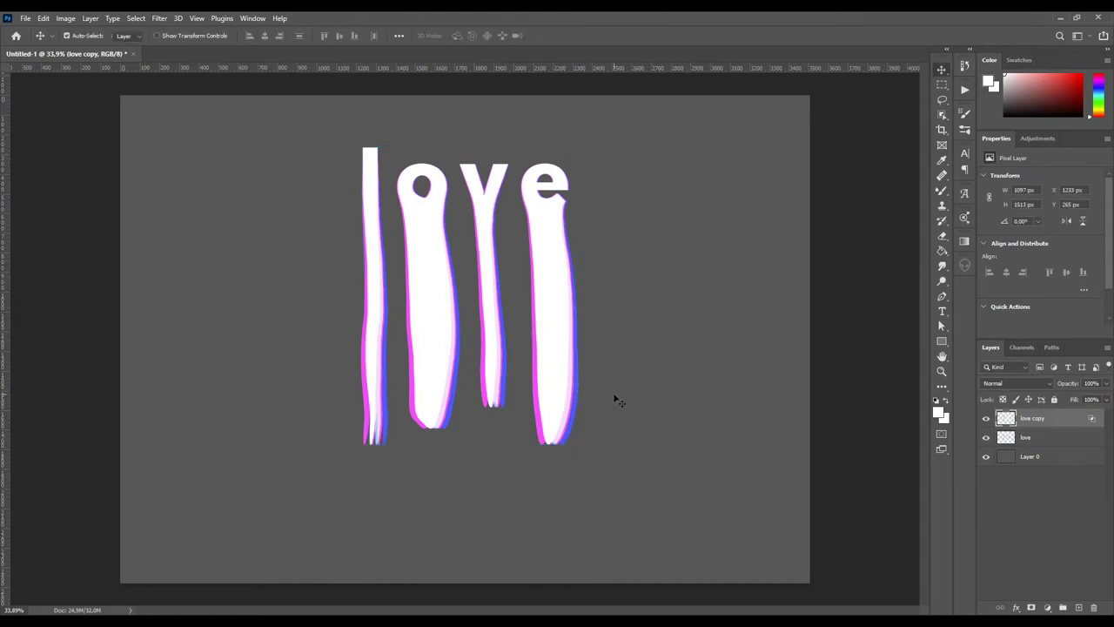
key("ctrl")
Duplicate it as love copy 2 blending only the G and B channels.
key("ctrl+j")
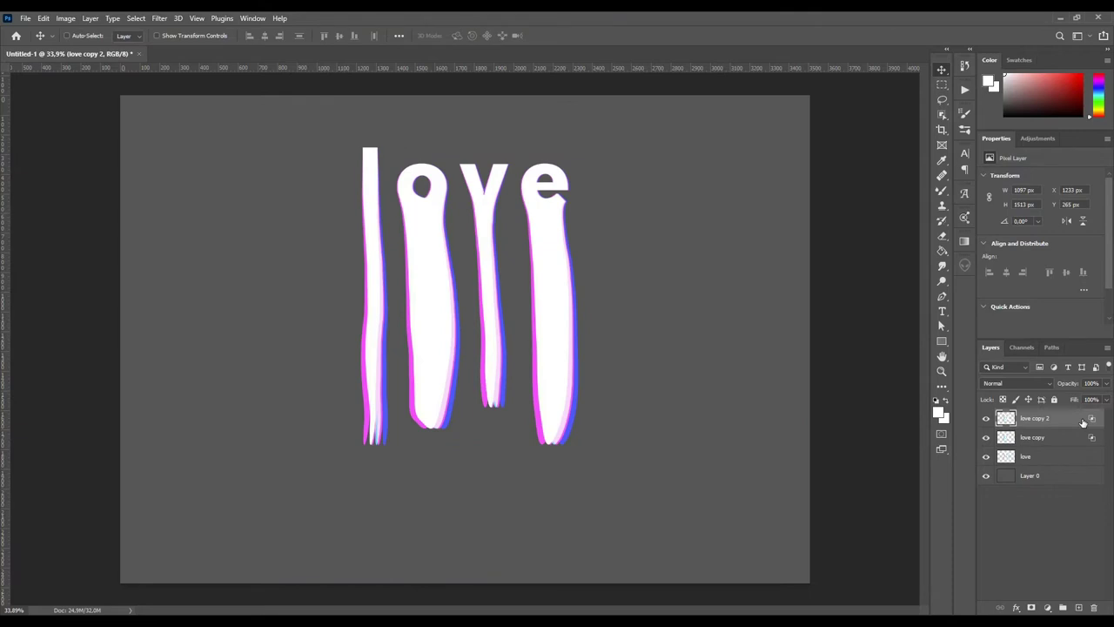
double_click(1082, 422)
left_click(877, 331)
left_click(854, 331)
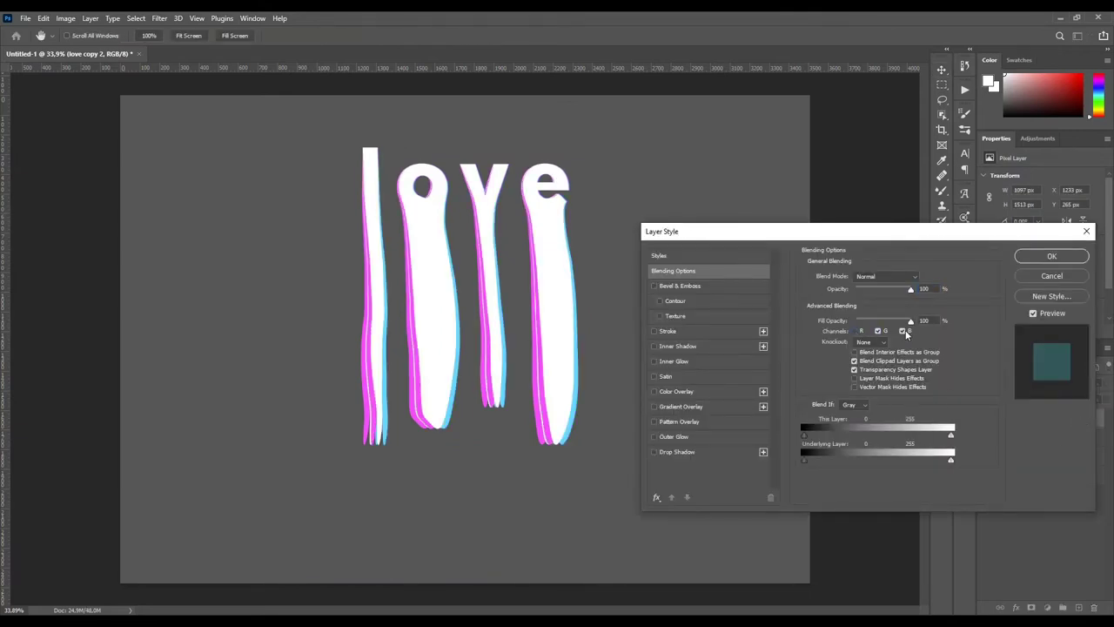
left_click(1048, 256)
Distort love copy 2 so its bottom edge skews to the left.
key("ctrl+t")
right_click(465, 299)
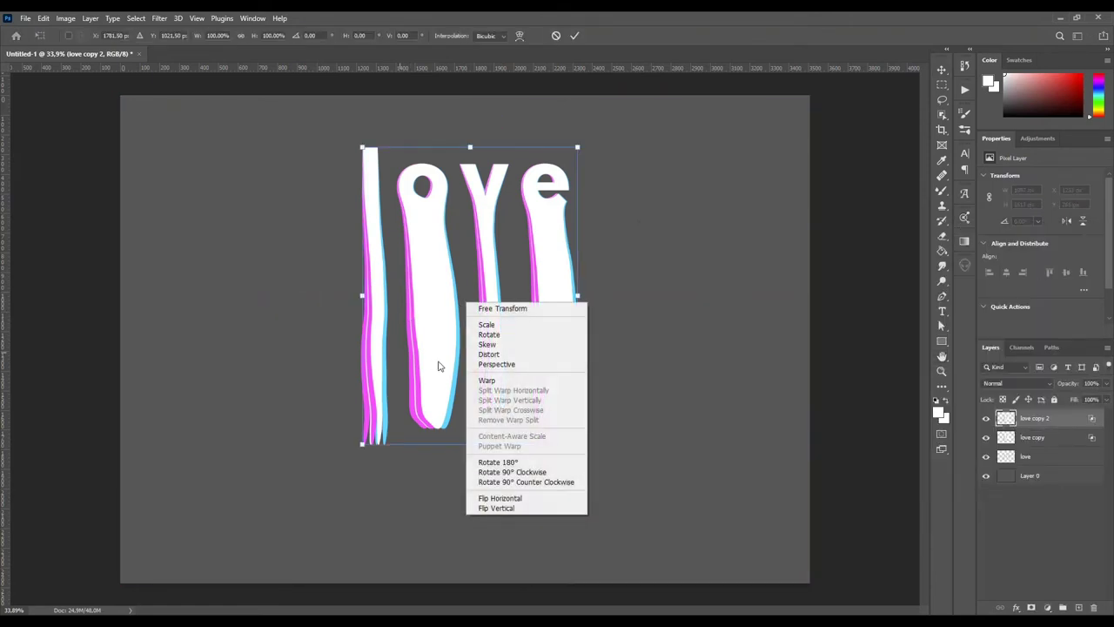
left_click(488, 354)
left_click_drag(470, 445, 454, 443)
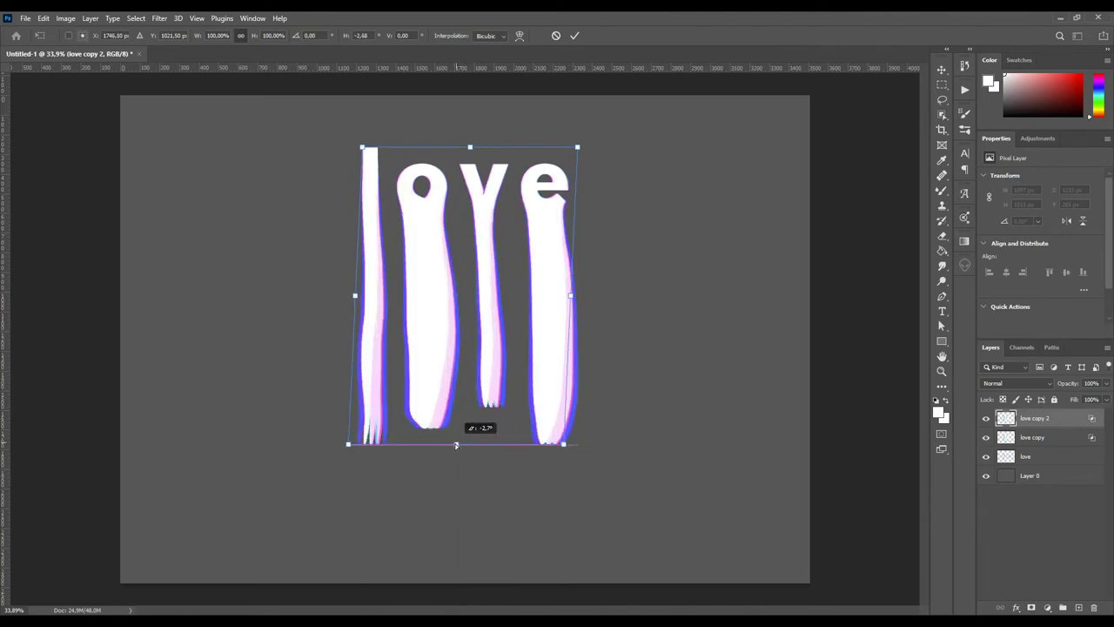
key("Return")
scroll(517, 372, "down", 2)
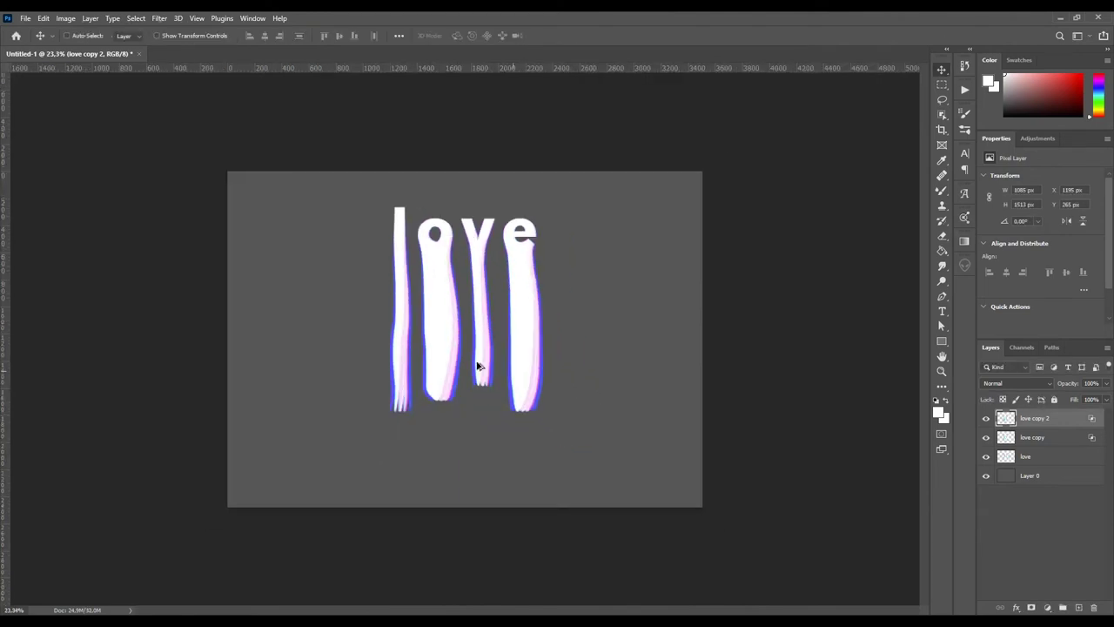
scroll(462, 388, "up", 2)
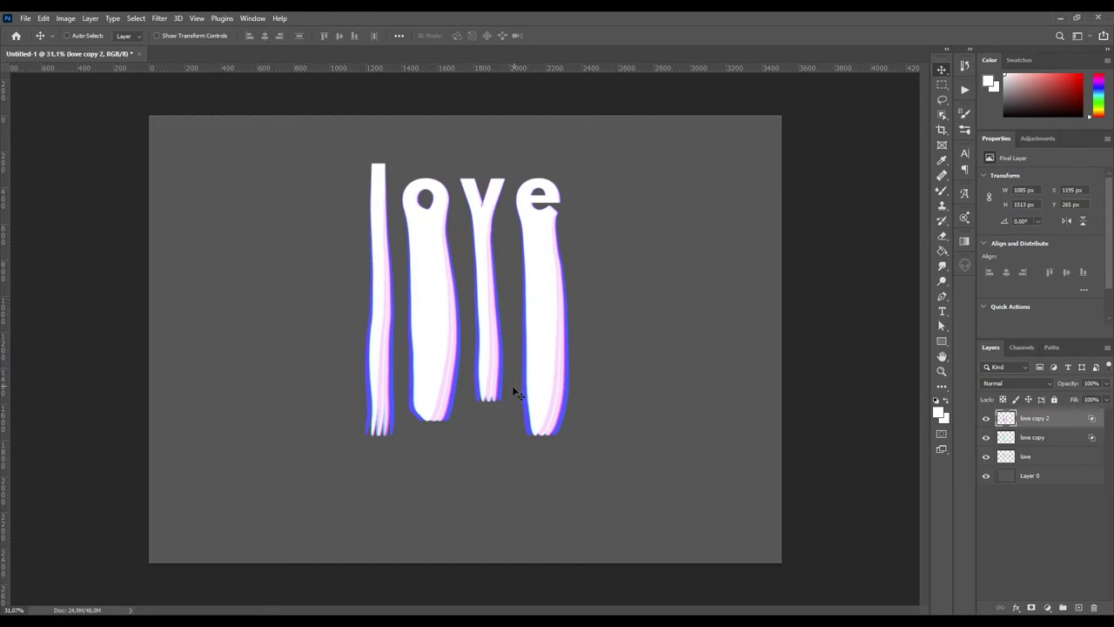
scroll(515, 393, "up", 1)
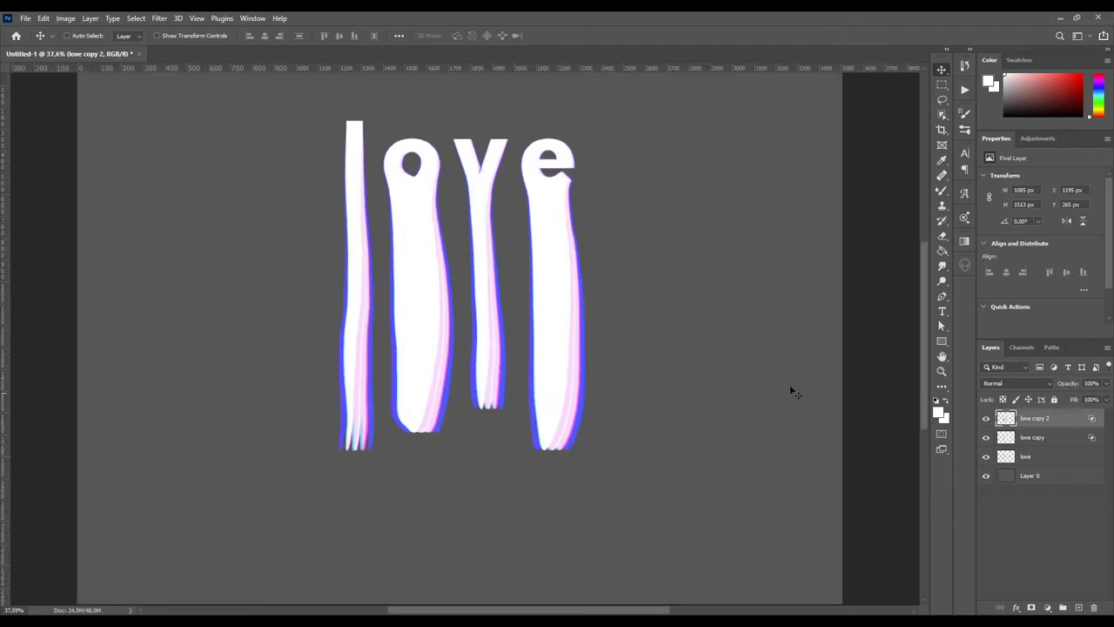
left_click(1033, 457, "shift")
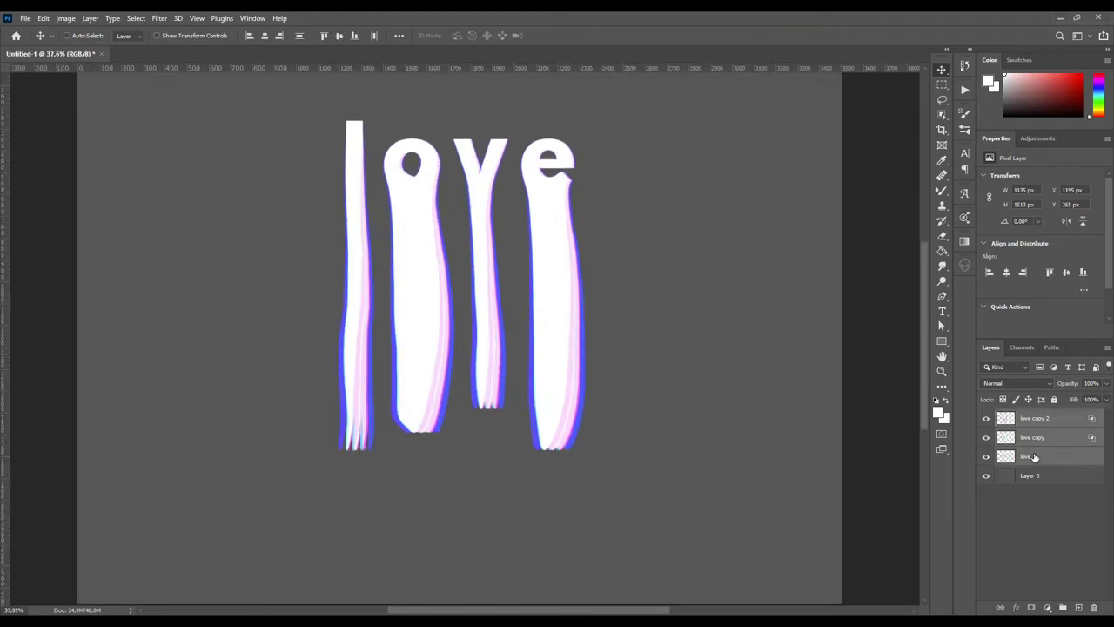
Group the three love layers into a group named Text and add a new empty layer.
key("ctrl+g")
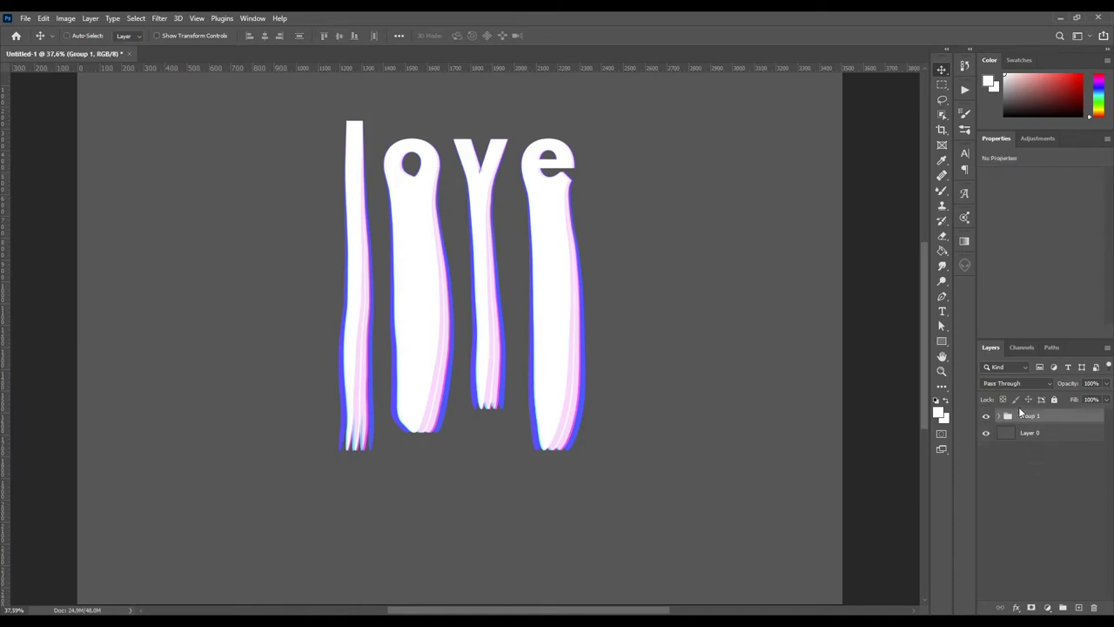
double_click(1028, 416)
type("t")
key("Return")
left_click(1079, 607)
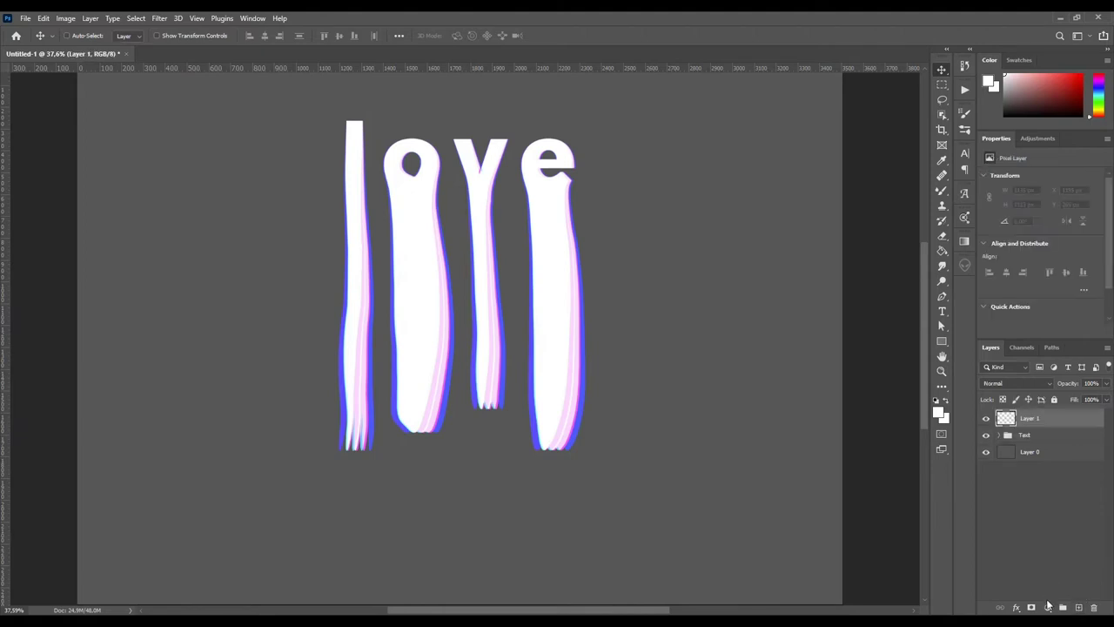
Add a Hue/Saturation adjustment layer with hue +10 and saturation +47.
left_click(1048, 608)
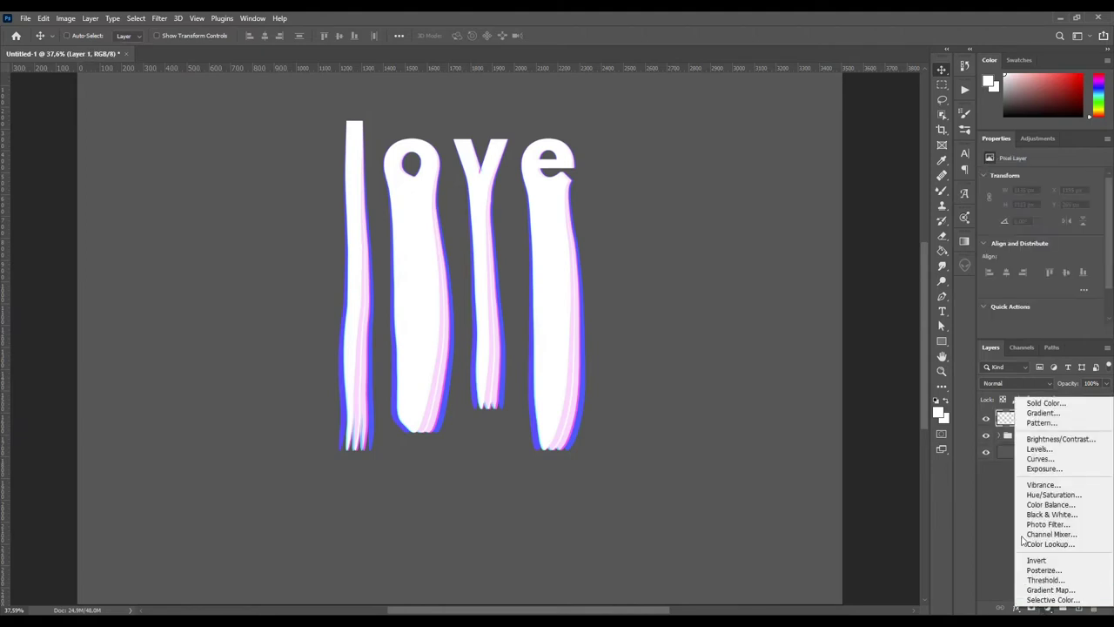
left_click(1042, 496)
scroll(570, 348, "down", 2)
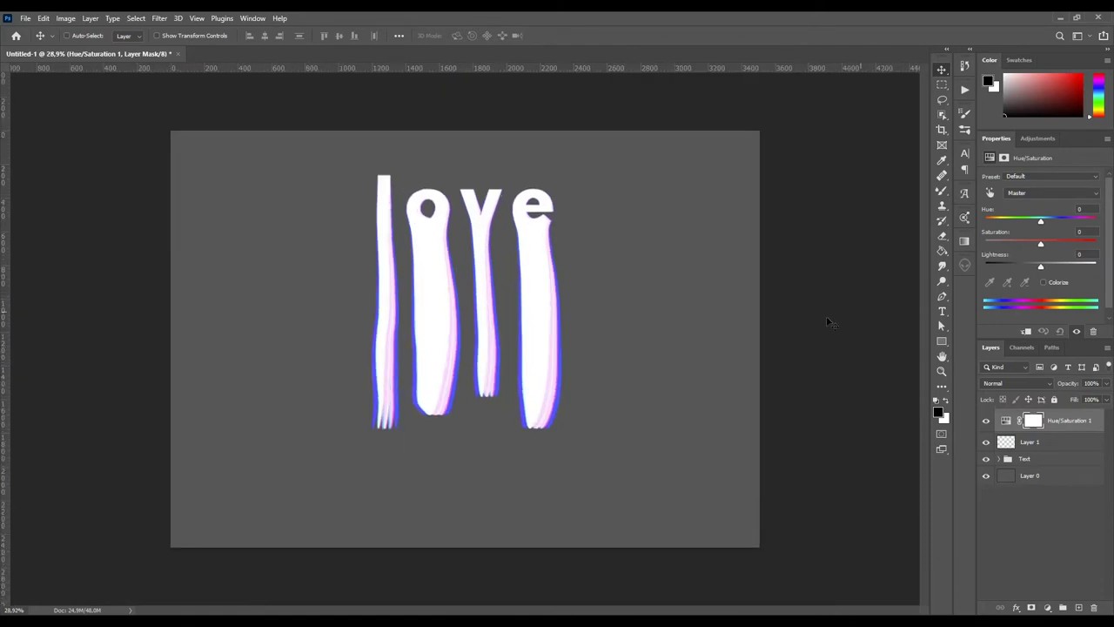
scroll(592, 331, "up", 1)
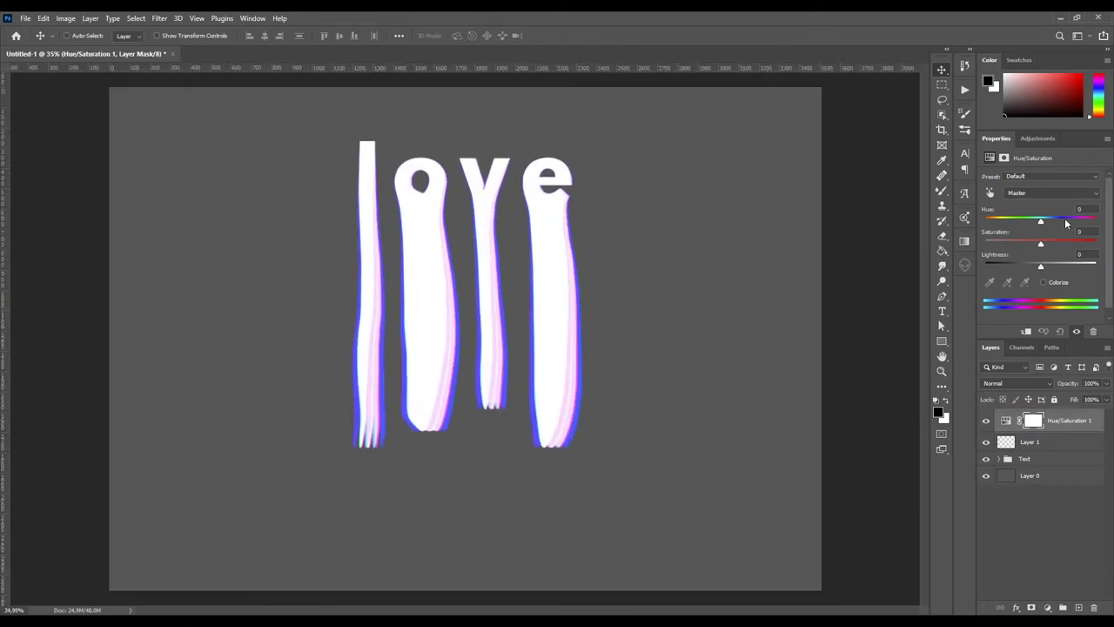
mouse_move(1040, 221)
left_mouse_down()
mouse_move(999, 223)
mouse_move(1083, 229)
mouse_move(1061, 231)
left_mouse_up()
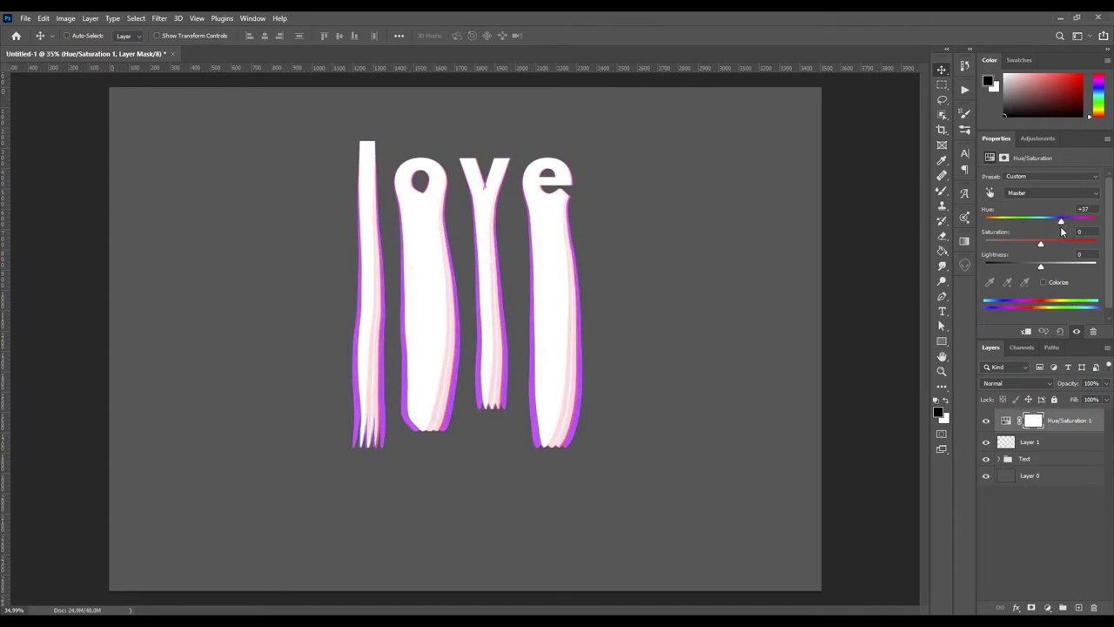
left_click_drag(1059, 230, 1047, 228)
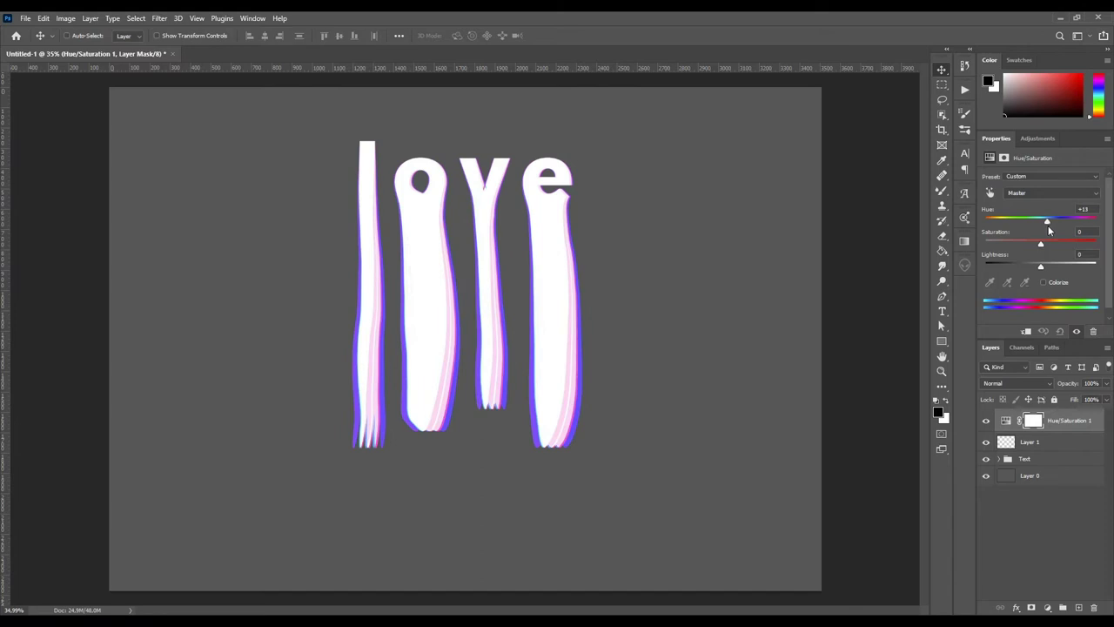
left_click_drag(1041, 248, 1111, 246)
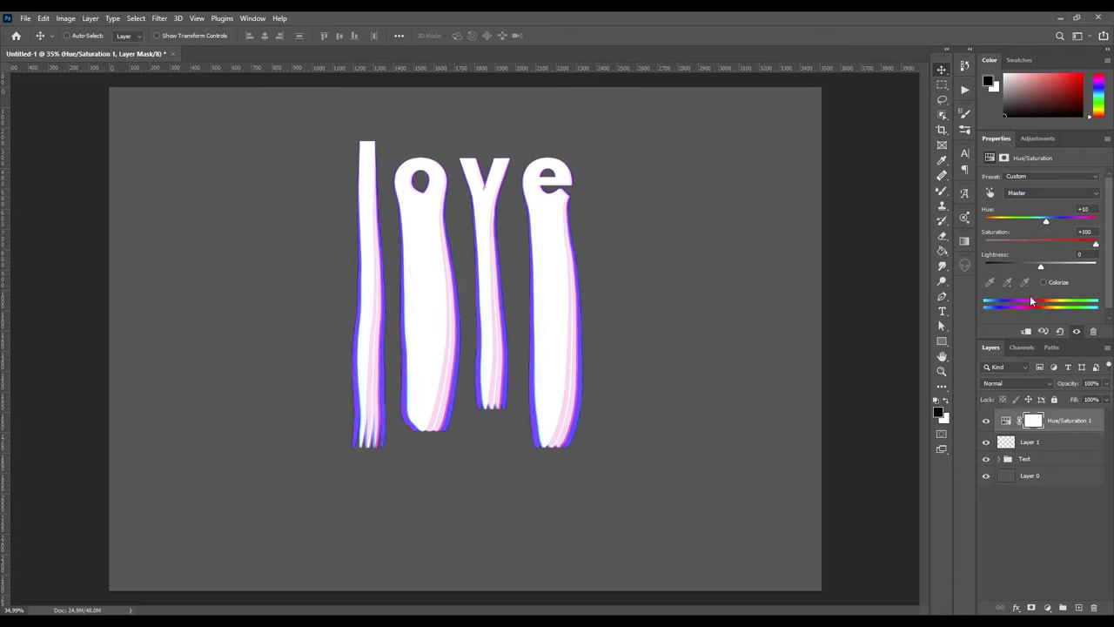
scroll(580, 343, "up", 5)
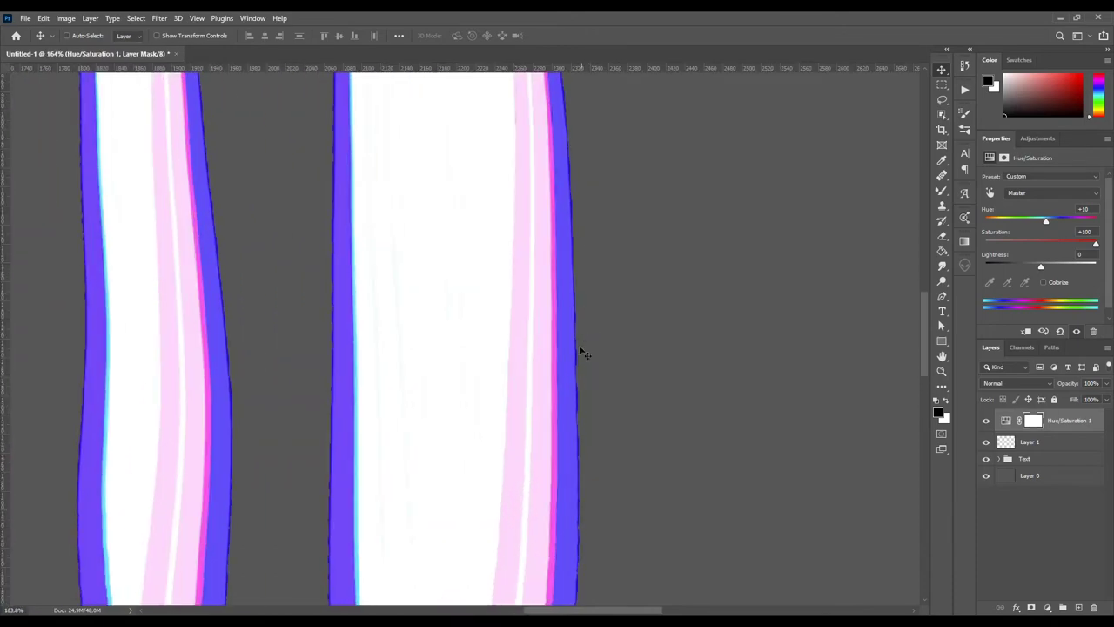
scroll(589, 342, "down", 2)
scroll(627, 326, "down", 2)
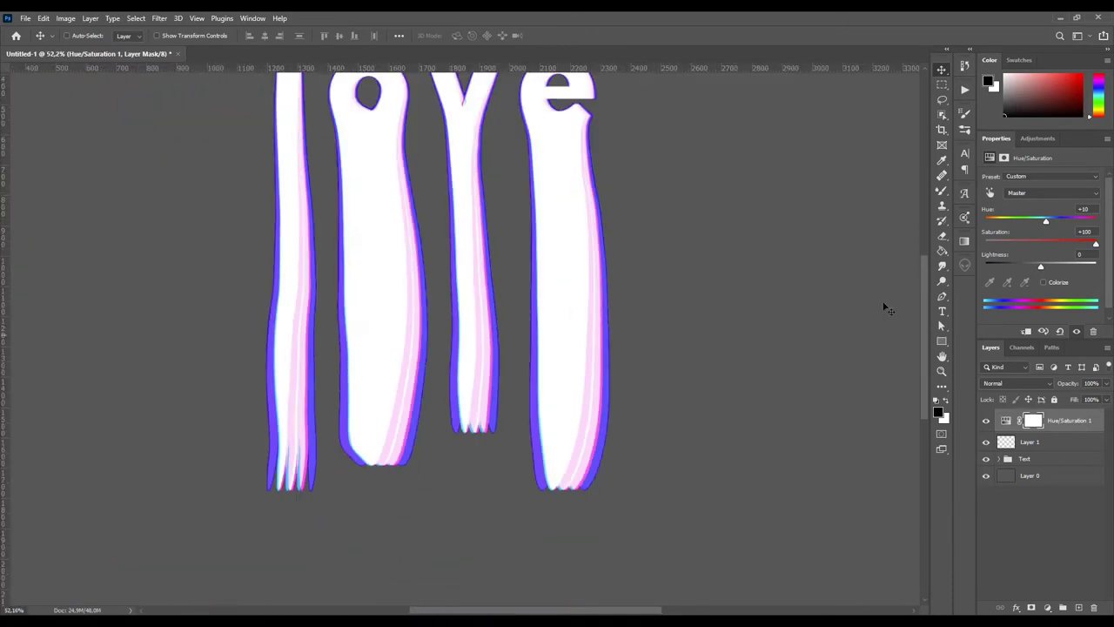
left_click_drag(1070, 248, 1067, 245)
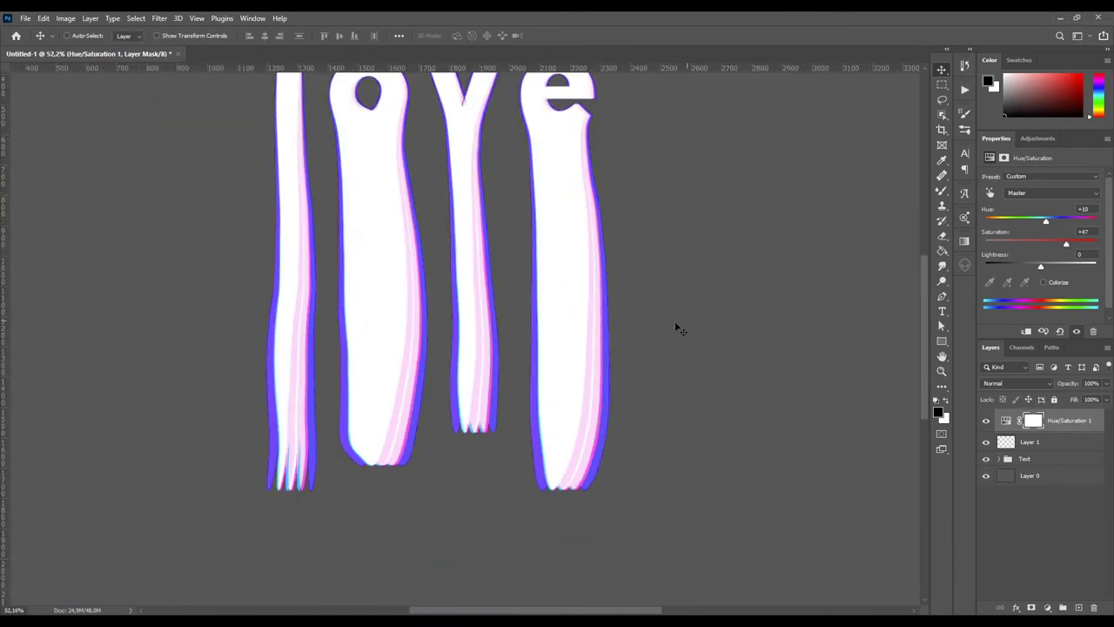
scroll(523, 353, "down", 2)
scroll(522, 358, "up", 1)
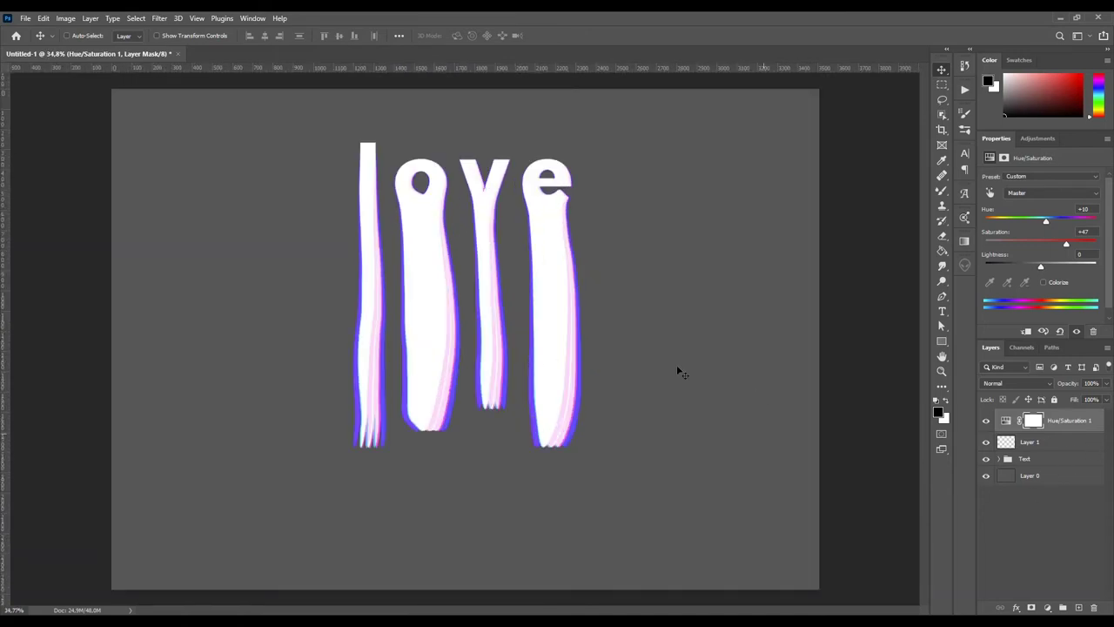
left_click(1006, 421)
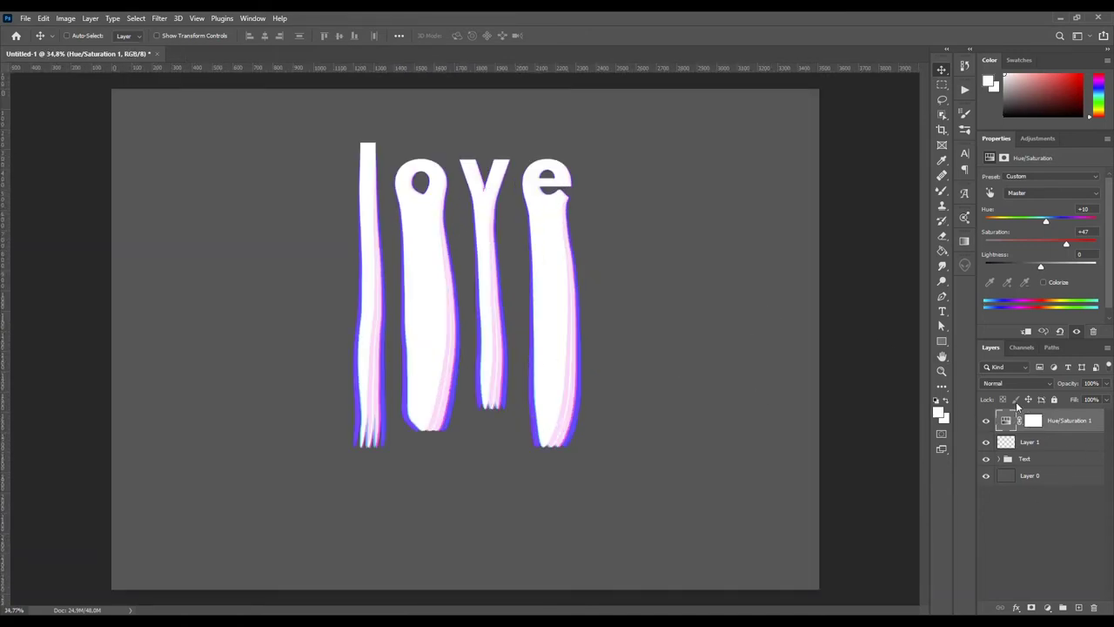
left_click(1032, 444)
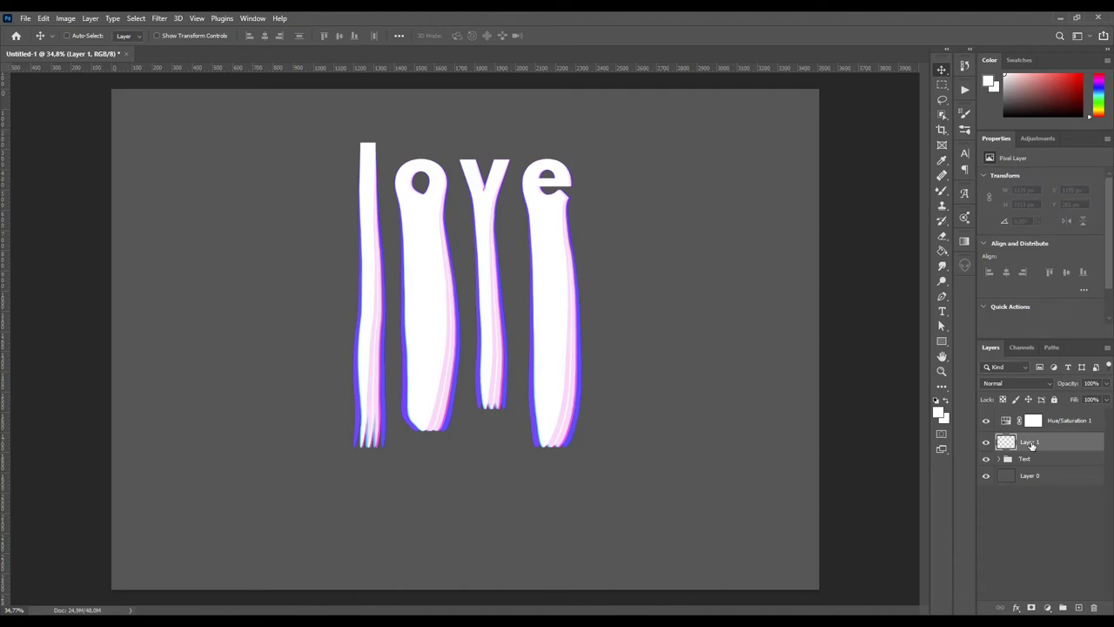
Rename Layer 1 to Mix.
double_click(1031, 443)
type("ix")
key("Return")
Switch to the Mixer Brush Tool with white as its colour.
left_click(941, 189)
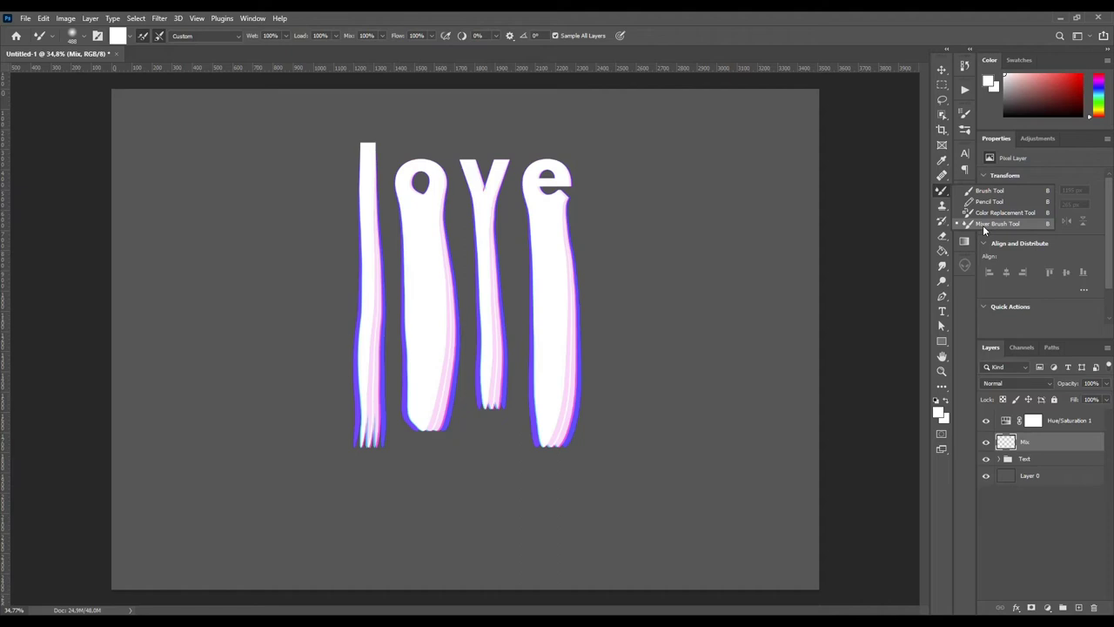
left_click(983, 224)
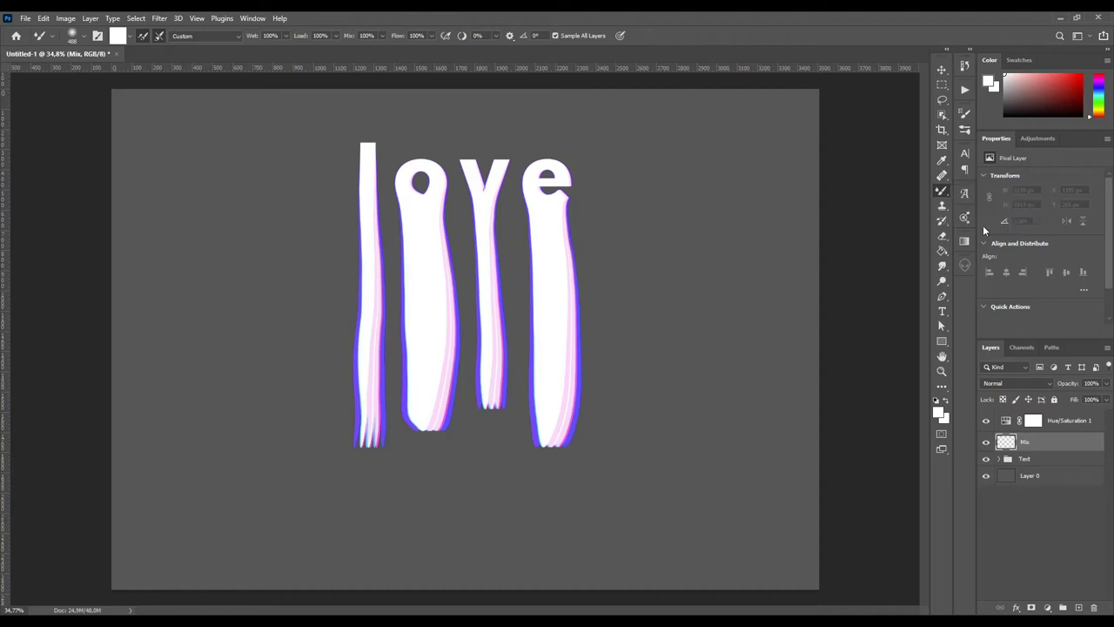
left_click(118, 37)
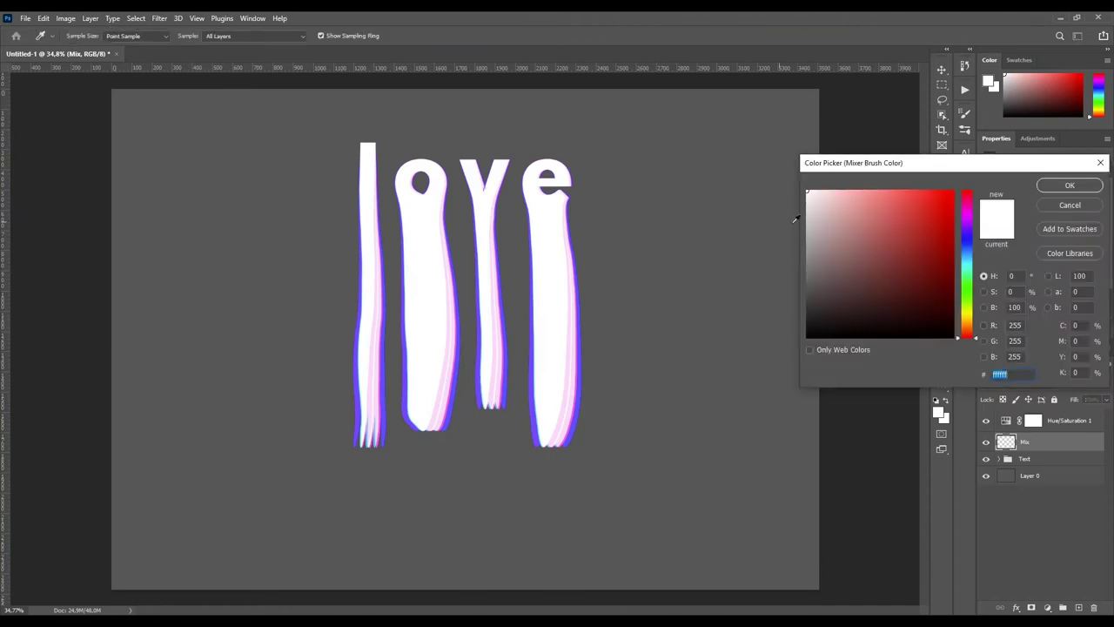
left_click(1067, 186)
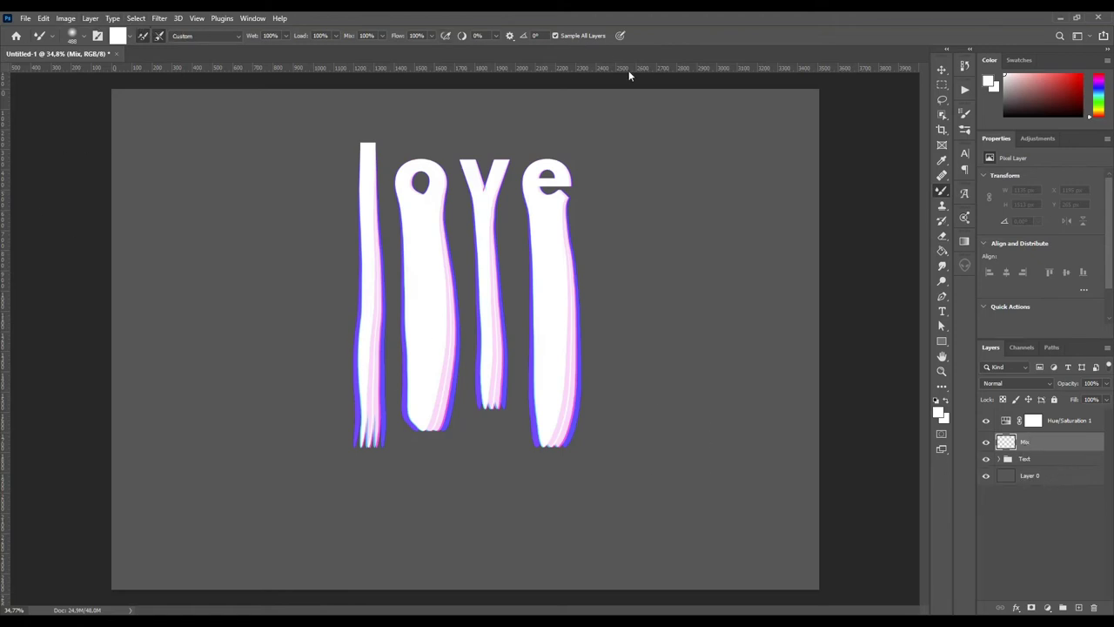
Enlarge the Mixer Brush to 1414 px and smear the bottoms of the letters.
left_click_drag(510, 374, 577, 386)
mouse_move(550, 400)
left_mouse_down()
mouse_move(463, 397)
mouse_move(378, 419)
left_mouse_up()
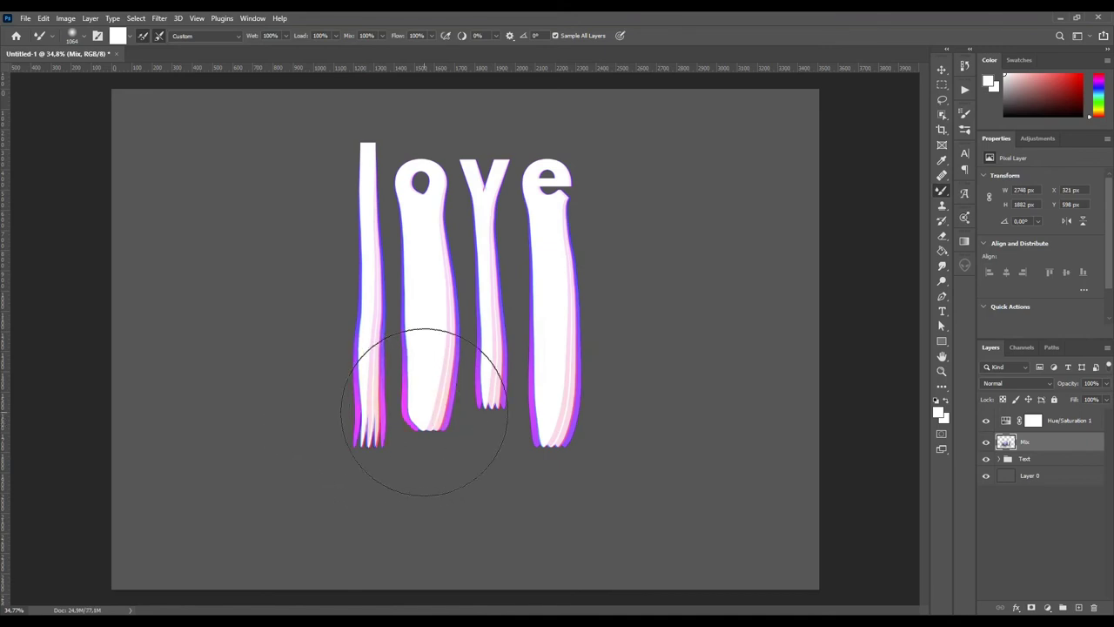
right_click(437, 413, "alt")
mouse_move(360, 386)
left_mouse_down()
mouse_move(395, 439)
mouse_move(517, 453)
mouse_move(348, 460)
left_mouse_up()
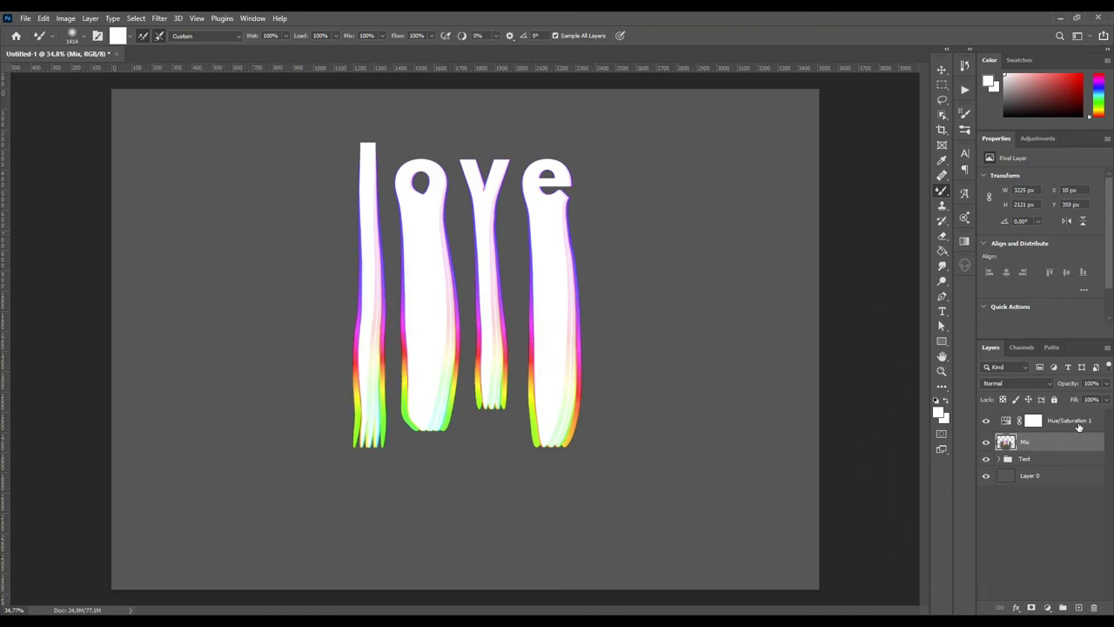
Reset white as the painting colour and smear the Mix layer from the 'e' to the 'o'.
left_click(1033, 420)
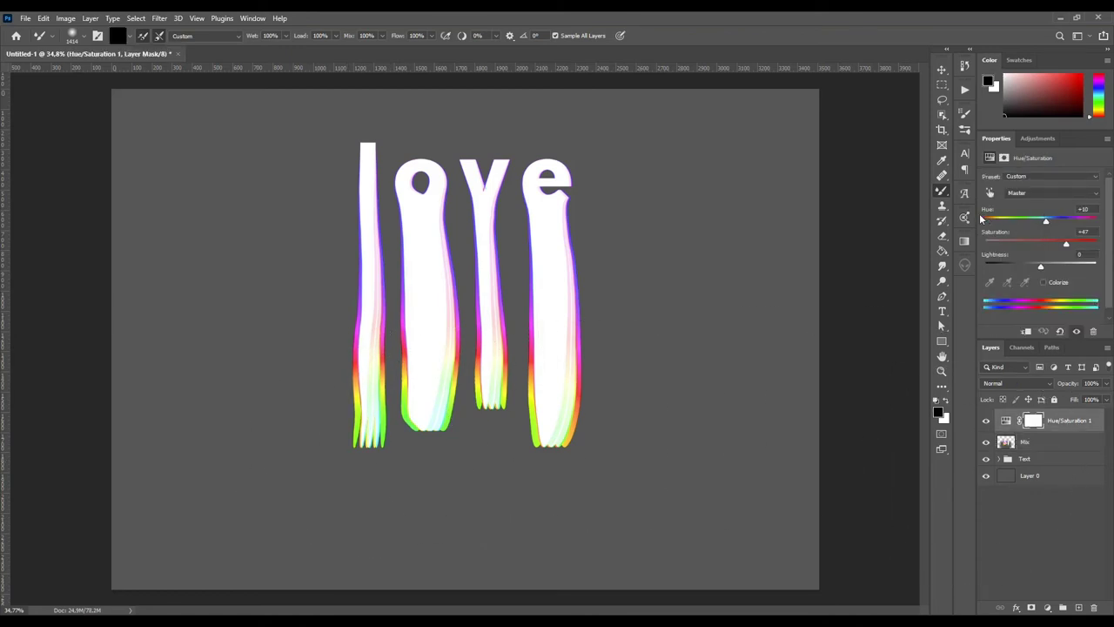
key("x")
left_click(1044, 442)
mouse_move(552, 437)
left_mouse_down()
mouse_move(360, 473)
mouse_move(403, 453)
mouse_move(510, 473)
mouse_move(553, 456)
mouse_move(509, 474)
mouse_move(547, 448)
mouse_move(415, 473)
mouse_move(497, 423)
mouse_move(613, 424)
left_mouse_up()
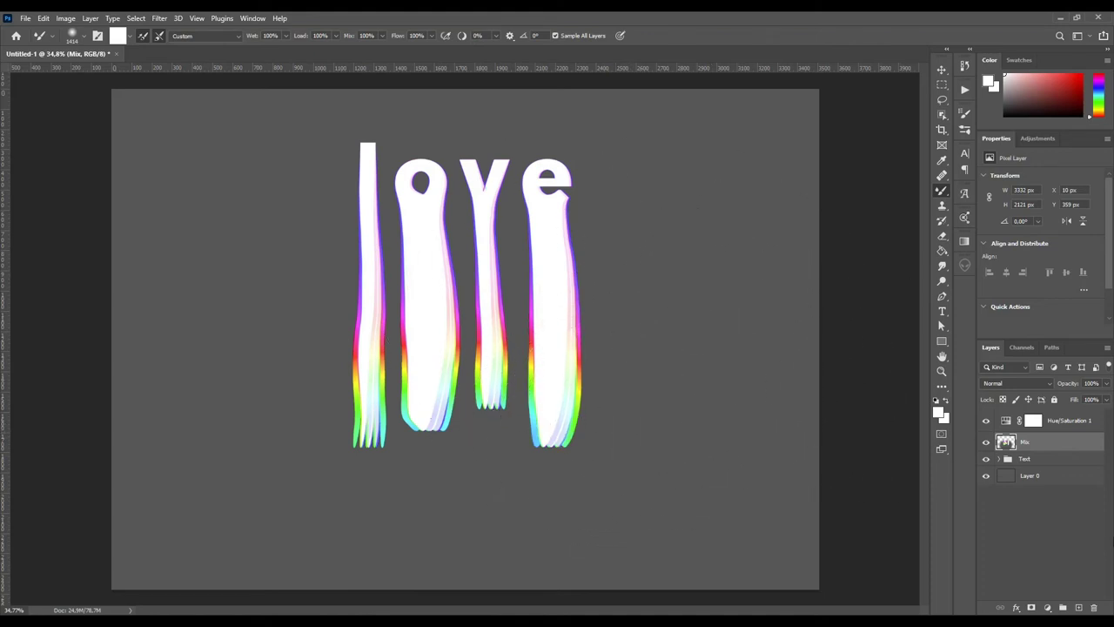
Add a new empty layer above Mix and name it 'Mix 2'.
left_click(1079, 608)
double_click(1029, 442)
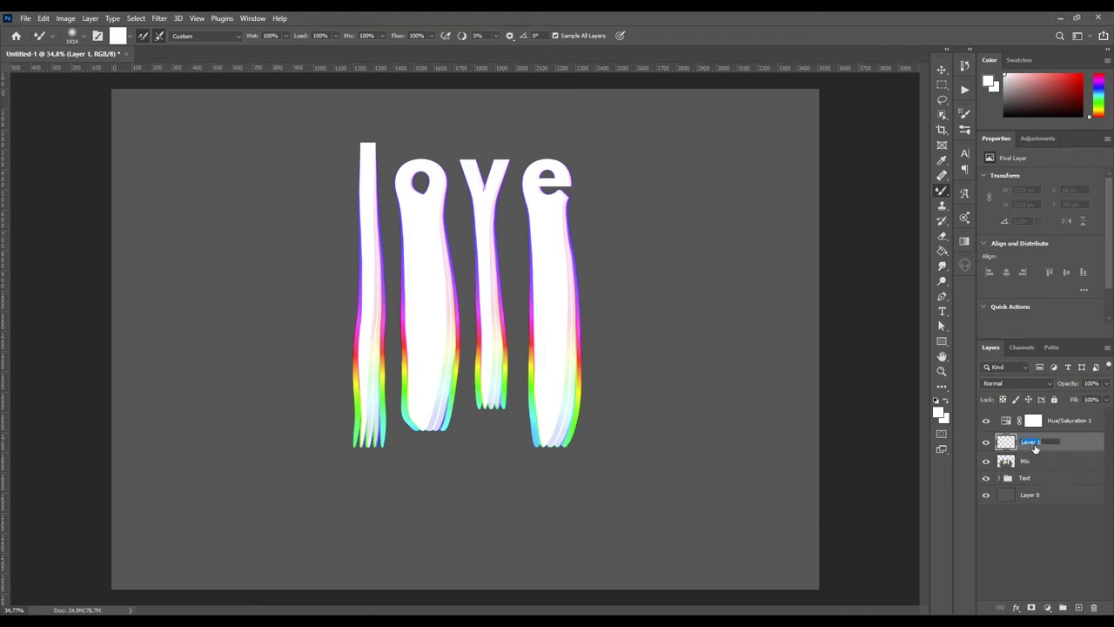
type("Mix 2")
key("Return")
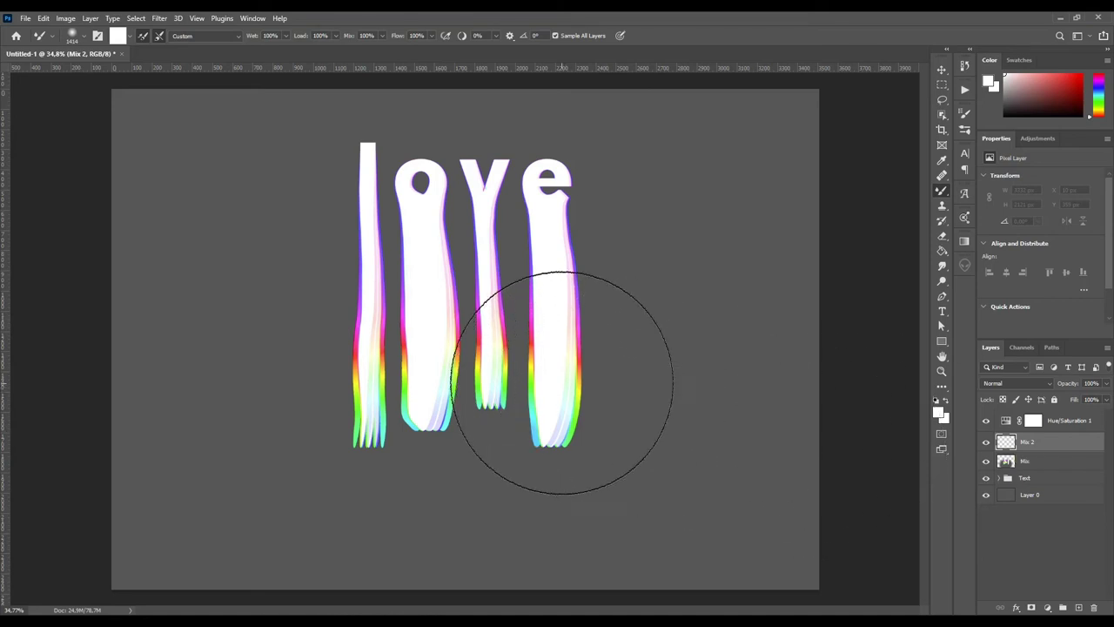
Smear the bottoms of the 'l', 'o' and 'e' down into colourful Mixer Brush drips.
left_click_drag(565, 383, 566, 484)
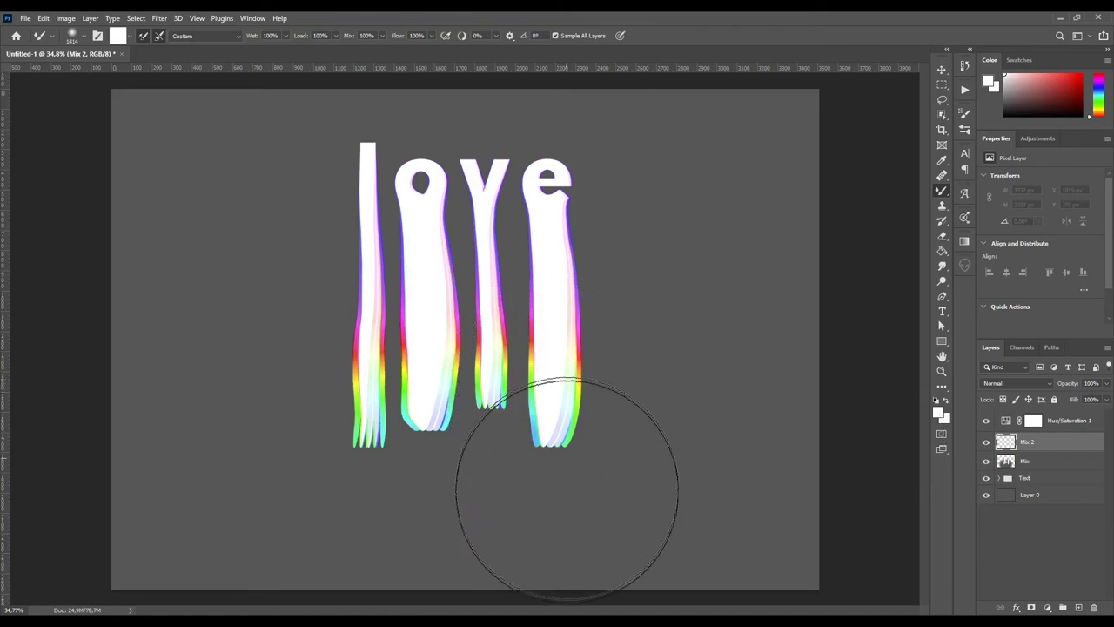
left_click_drag(472, 410, 461, 487)
left_click_drag(386, 385, 386, 472)
left_click_drag(381, 421, 385, 484)
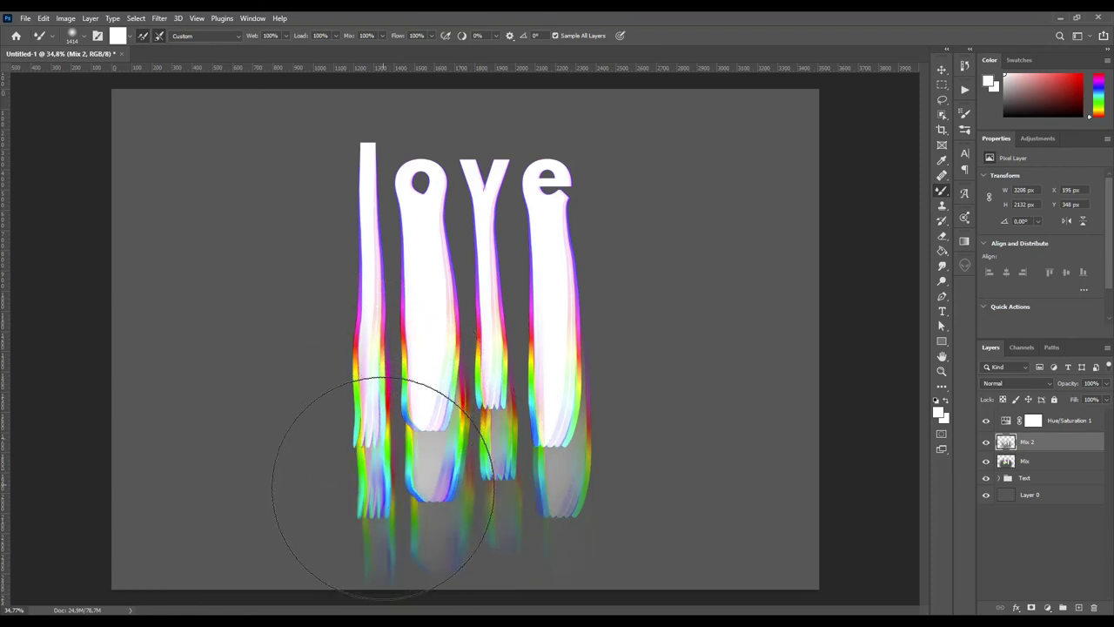
mouse_move(386, 397)
left_mouse_down()
mouse_move(397, 484)
mouse_move(410, 485)
mouse_move(403, 409)
mouse_move(414, 505)
mouse_move(398, 410)
mouse_move(410, 485)
mouse_move(472, 453)
mouse_move(473, 417)
mouse_move(472, 535)
mouse_move(514, 442)
mouse_move(522, 492)
mouse_move(484, 523)
mouse_move(509, 527)
mouse_move(497, 447)
mouse_move(513, 547)
mouse_move(435, 497)
mouse_move(393, 398)
mouse_move(385, 497)
mouse_move(446, 361)
left_mouse_up()
Shrink the Mixer Brush to 966 px and smooth the ghost 'o' copies on the letter stems.
right_click(447, 361, "alt")
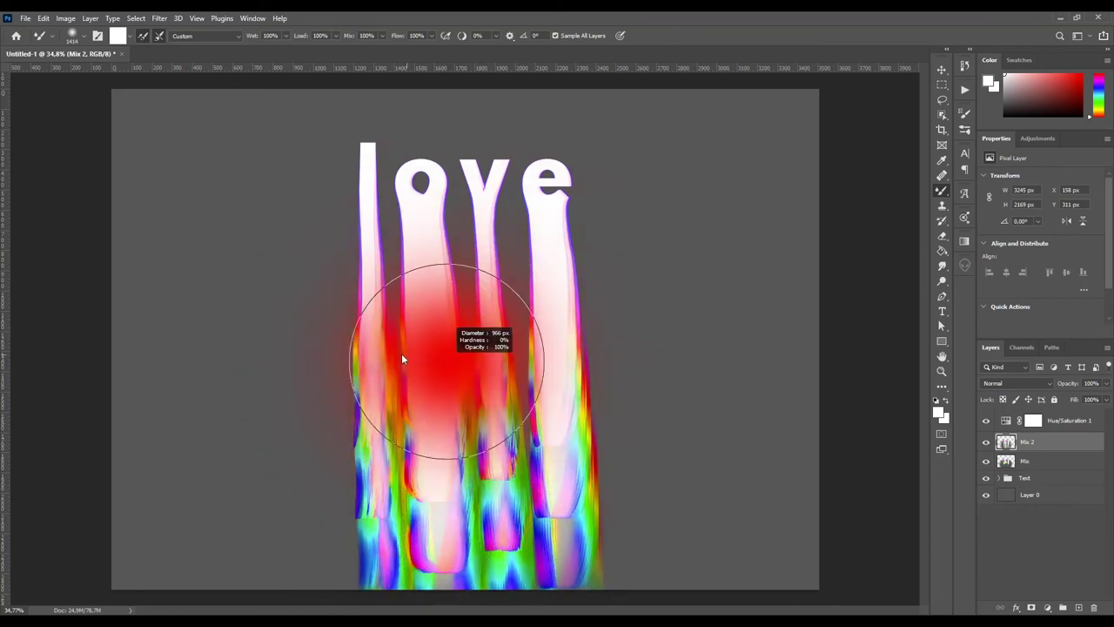
mouse_move(412, 285)
left_mouse_down()
mouse_move(435, 323)
mouse_move(447, 248)
mouse_move(485, 286)
left_mouse_up()
mouse_move(418, 307)
left_mouse_down()
mouse_move(435, 318)
mouse_move(447, 423)
mouse_move(403, 331)
mouse_move(376, 318)
mouse_move(378, 423)
mouse_move(323, 418)
mouse_move(447, 373)
mouse_move(459, 597)
mouse_move(477, 356)
mouse_move(510, 609)
mouse_move(485, 397)
mouse_move(496, 583)
mouse_move(553, 358)
mouse_move(576, 592)
mouse_move(542, 311)
mouse_move(542, 440)
mouse_move(525, 415)
left_mouse_up()
key("v")
scroll(522, 380, "down", 2)
scroll(522, 380, "up", 1)
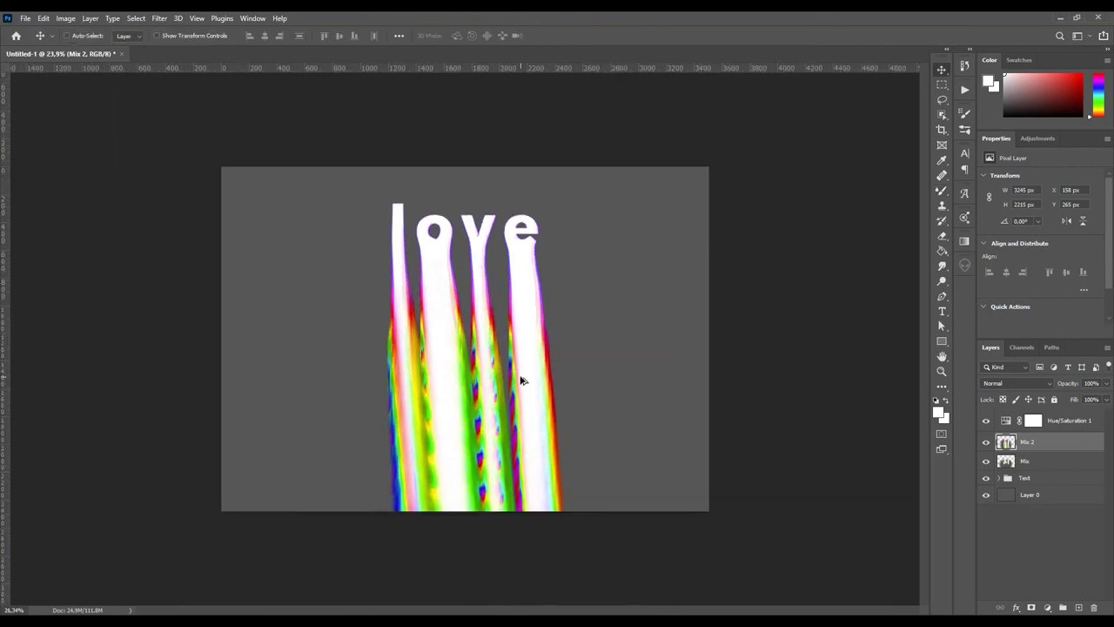
scroll(522, 379, "up", 1)
scroll(522, 379, "up", 1)
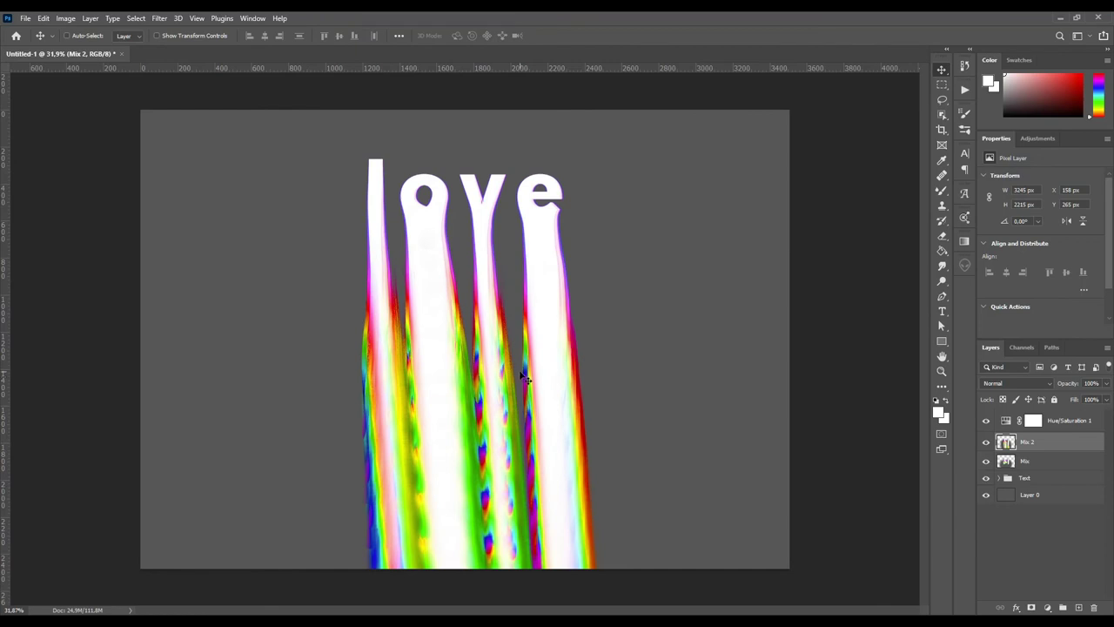